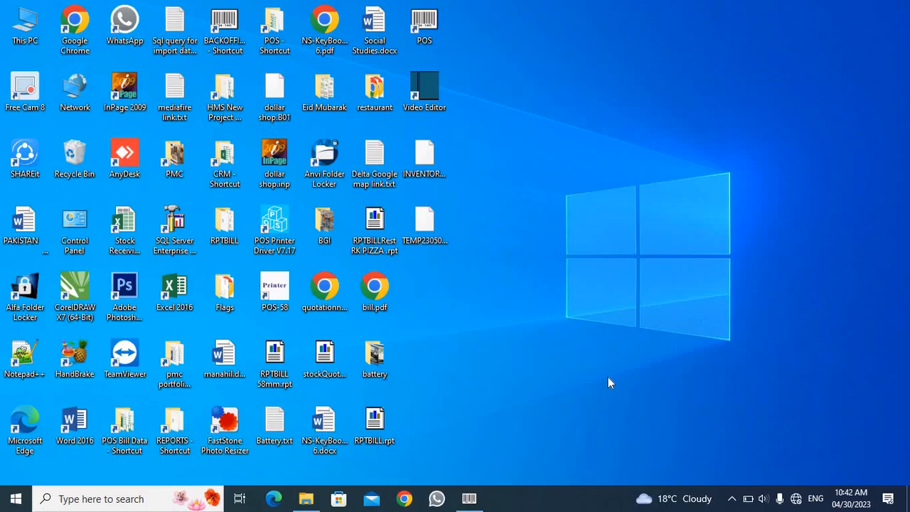
Step: Switch to the iPOS.NET back office and generate the customer Balance report from the Customer Transaction report form, keeping the print setup defaults
{"action": "left_click", "coordinate": [469, 498]}
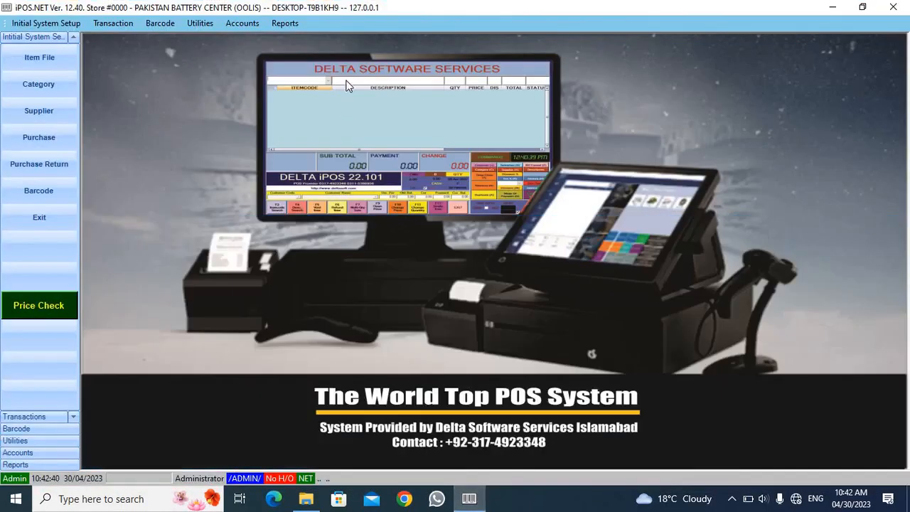
{"action": "left_click", "coordinate": [284, 23]}
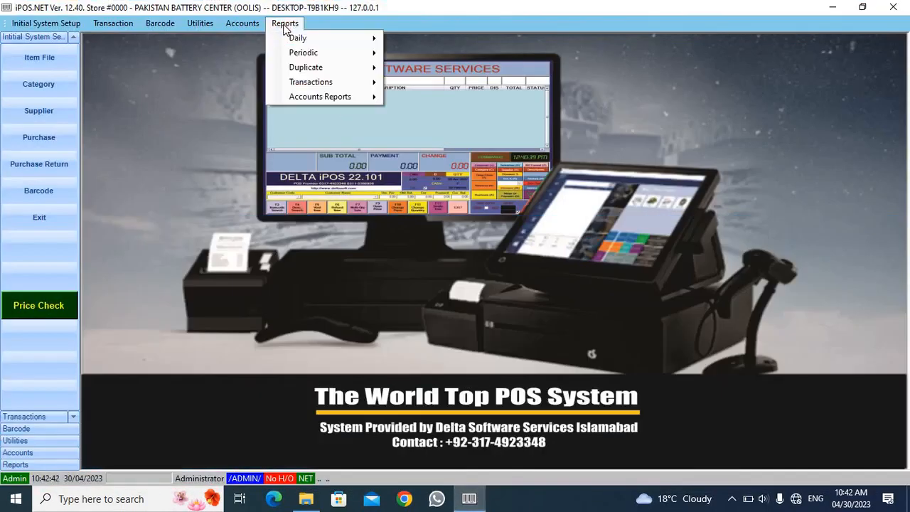
{"action": "mouse_move", "coordinate": [354, 83]}
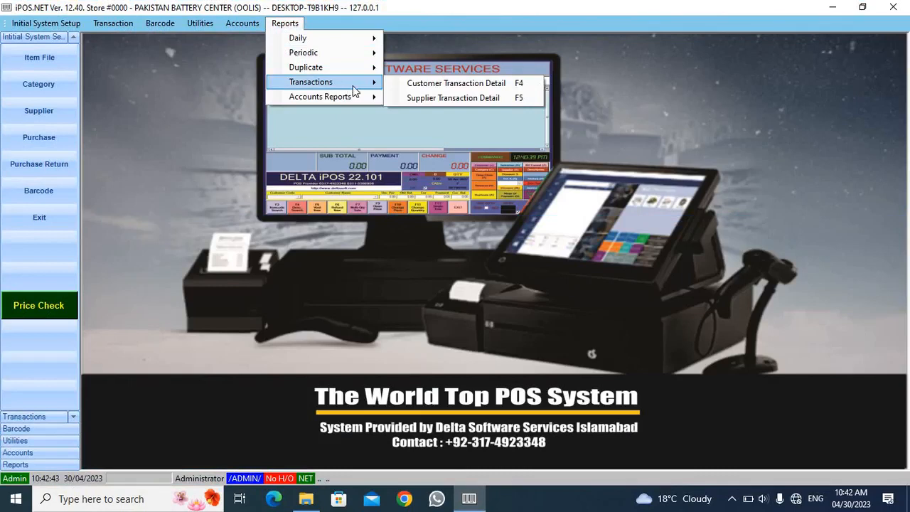
{"action": "left_click", "coordinate": [498, 82]}
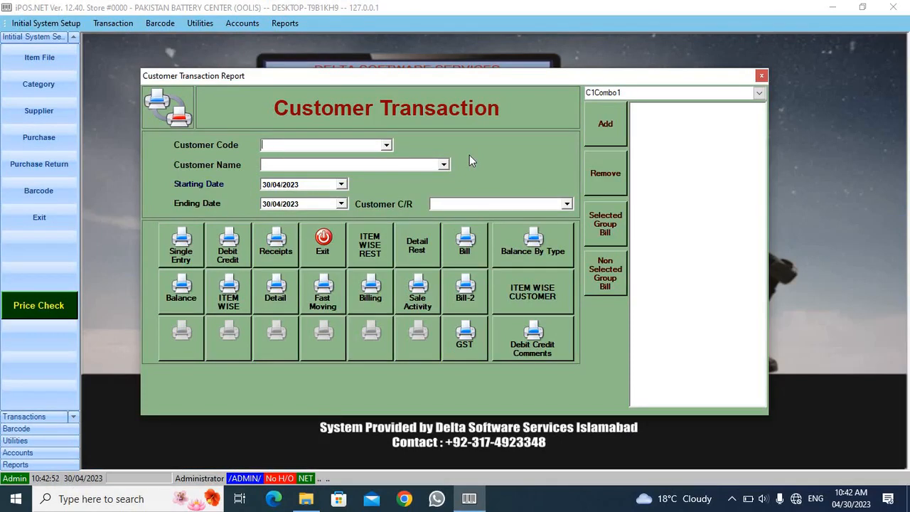
{"action": "left_click", "coordinate": [180, 299]}
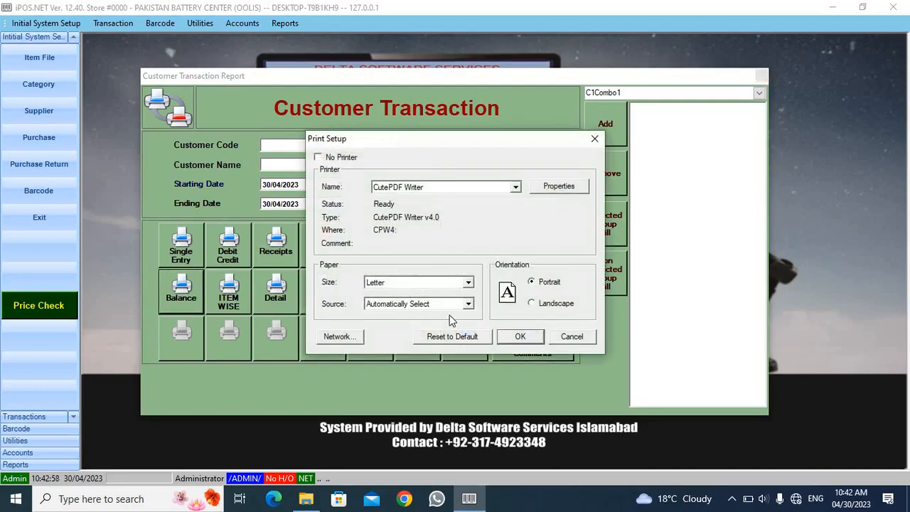
{"action": "left_click", "coordinate": [521, 337]}
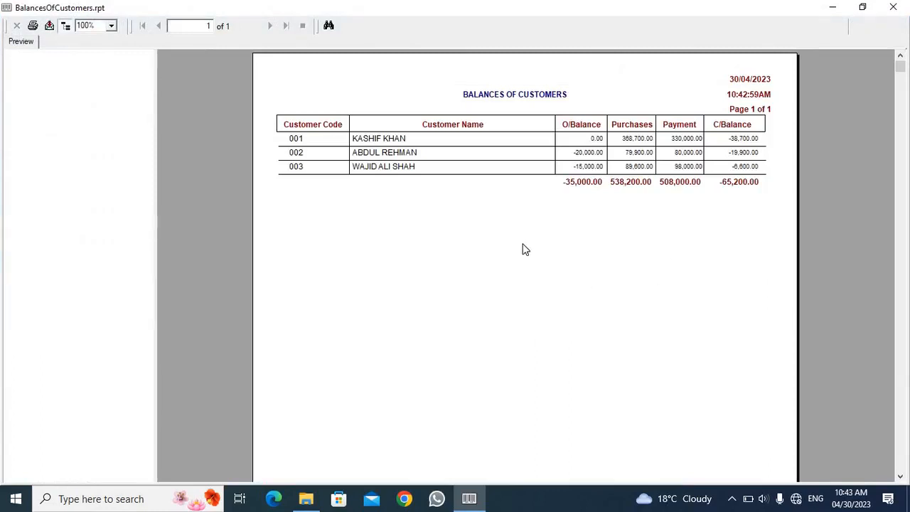
Step: Examine each customer's closing balance and the overall total in the customer balances report, enlarged to 200%
{"action": "left_click", "coordinate": [734, 183]}
{"action": "left_click", "coordinate": [744, 138]}
{"action": "left_click", "coordinate": [744, 152]}
{"action": "left_click", "coordinate": [747, 168]}
{"action": "left_click", "coordinate": [112, 26]}
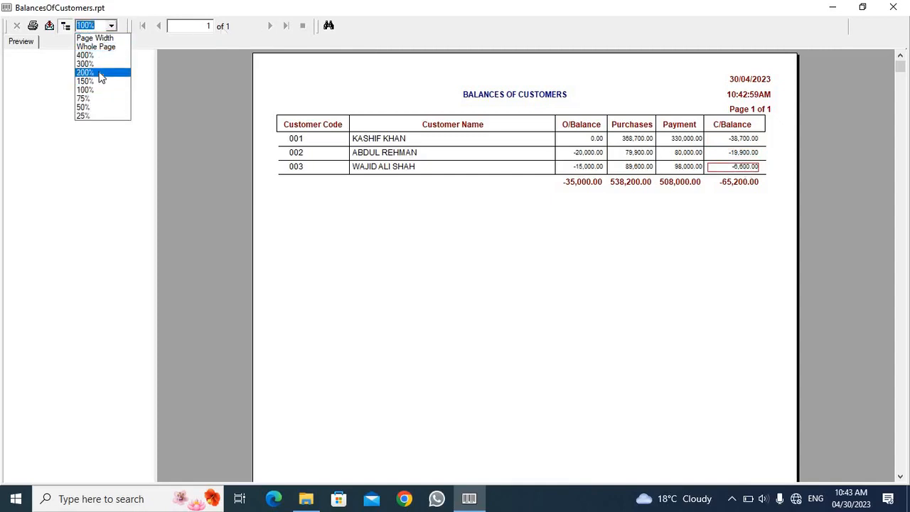
{"action": "left_click", "coordinate": [99, 72]}
{"action": "left_click_drag", "start_coordinate": [175, 476], "coordinate": [893, 441]}
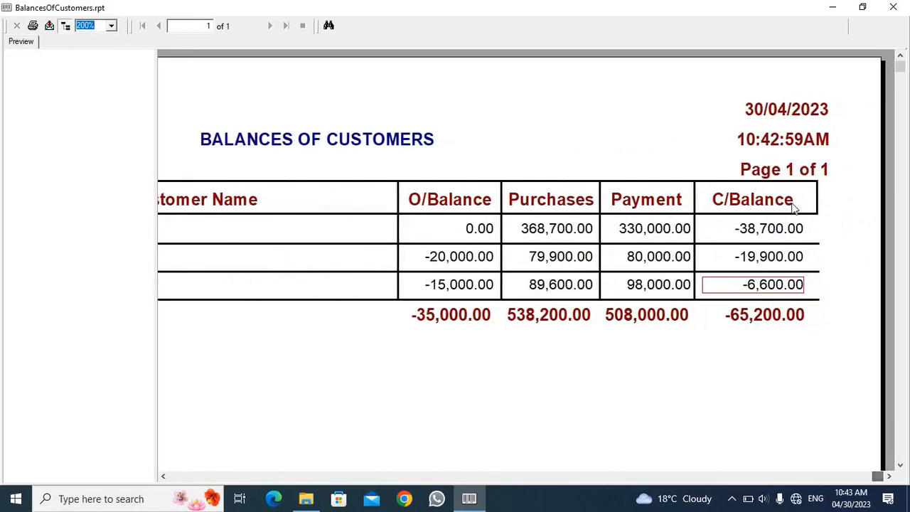
{"action": "left_click", "coordinate": [779, 229]}
{"action": "left_click", "coordinate": [772, 261]}
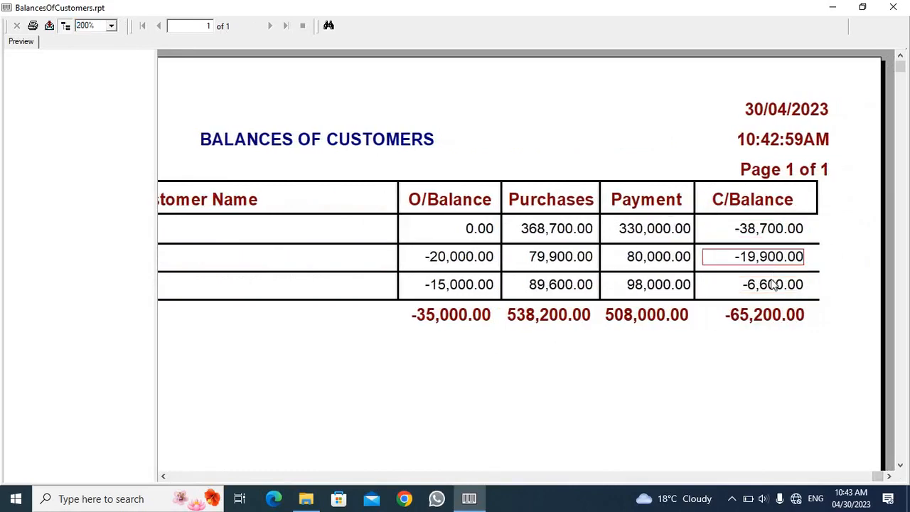
{"action": "left_click", "coordinate": [755, 287]}
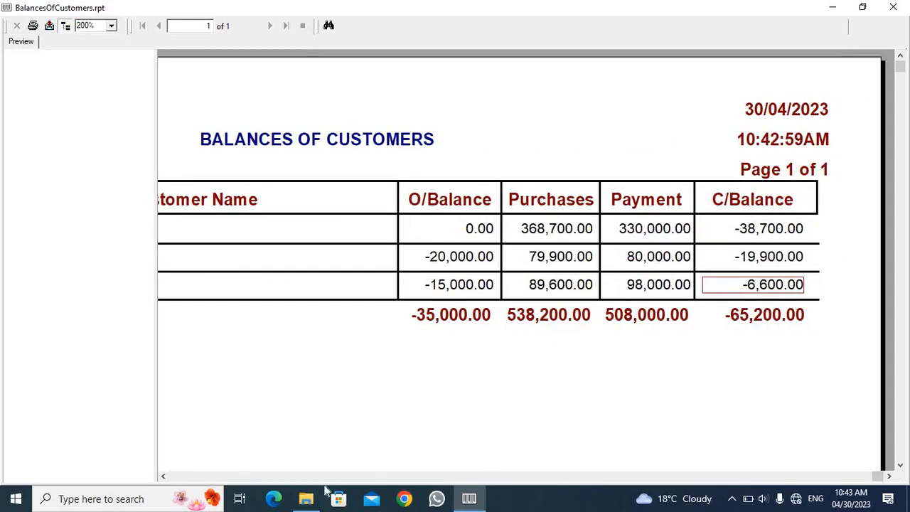
Step: Return the balances report to 100% magnification, then close it and the Customer Transaction form
{"action": "left_click_drag", "start_coordinate": [877, 475], "coordinate": [152, 477]}
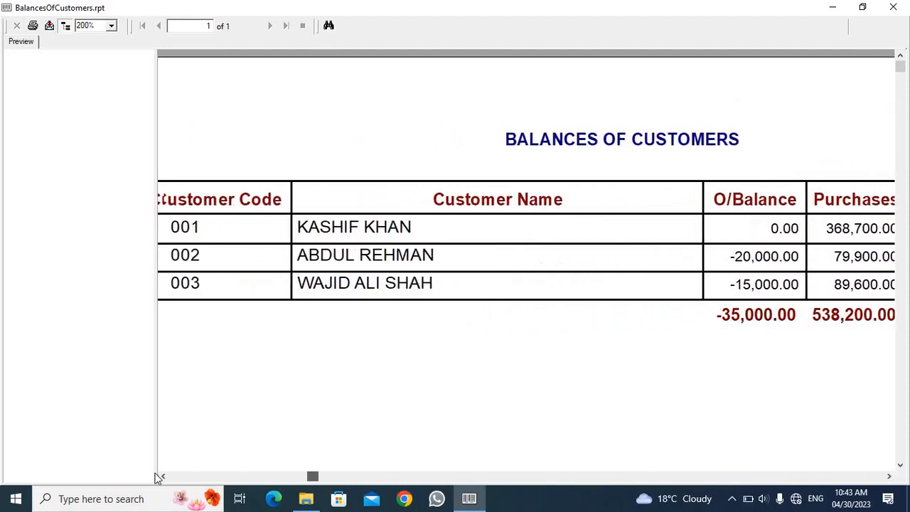
{"action": "double_click", "coordinate": [105, 26]}
{"action": "type", "text": "100"}
{"action": "key", "text": "Return"}
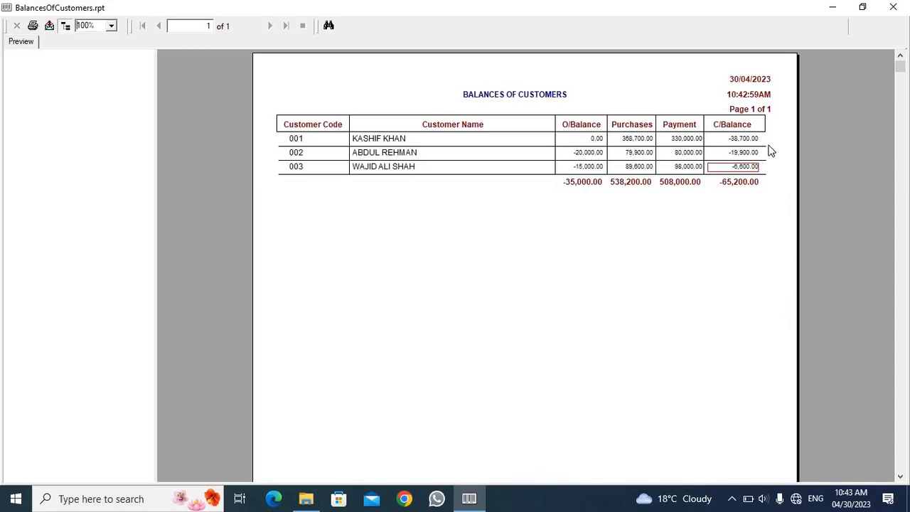
{"action": "left_click", "coordinate": [747, 140]}
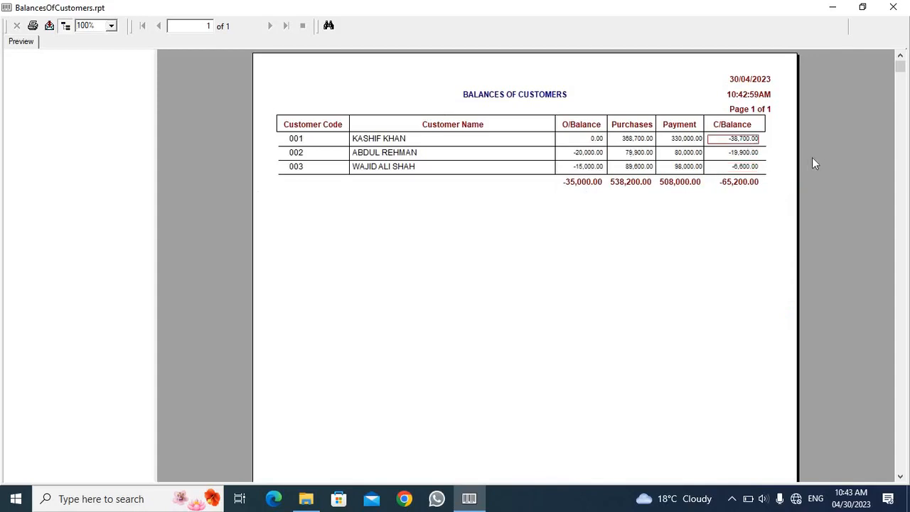
{"action": "left_click", "coordinate": [893, 8]}
{"action": "left_click", "coordinate": [315, 254]}
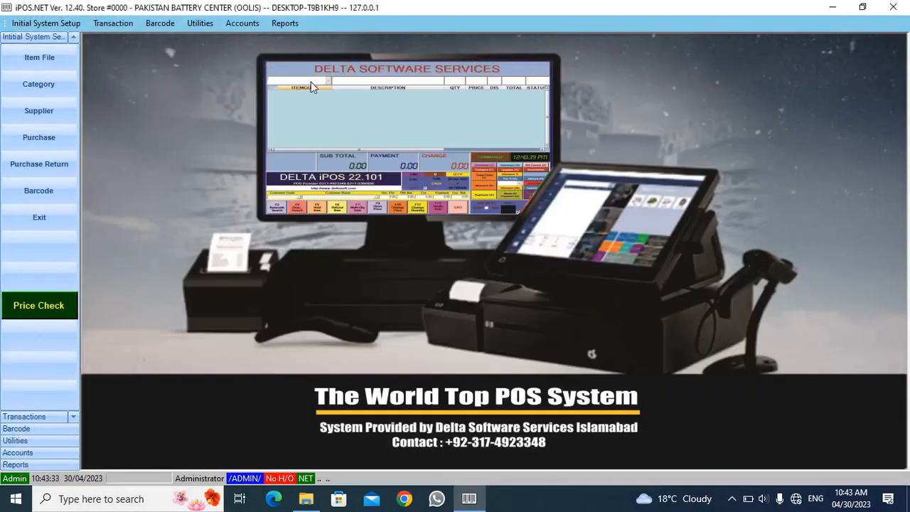
Step: Start a new bank/cash receipt voucher under Customer Receipts and select the first customer in the code list
{"action": "left_click", "coordinate": [239, 26]}
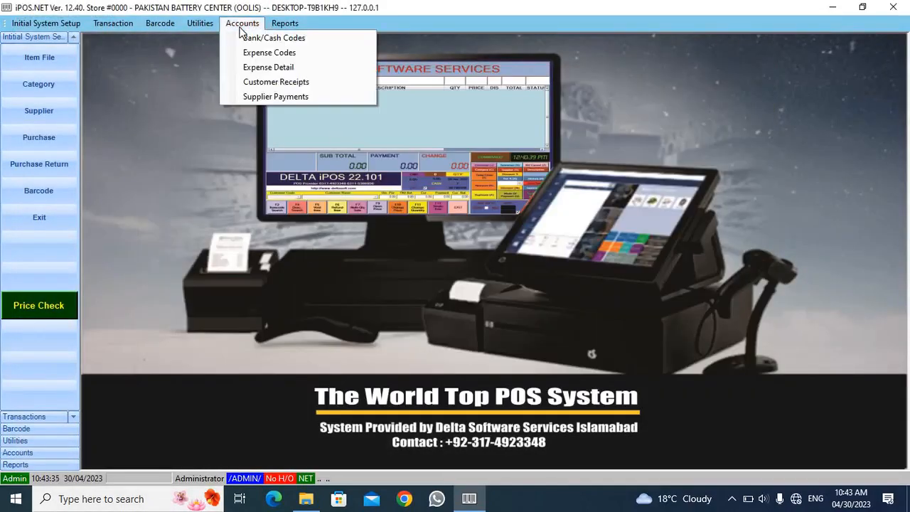
{"action": "left_click", "coordinate": [263, 81]}
{"action": "left_click", "coordinate": [417, 300]}
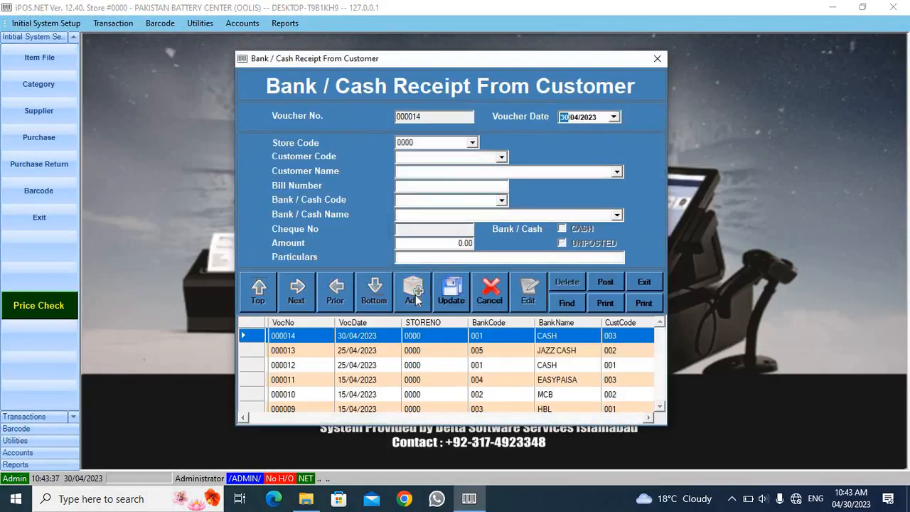
{"action": "key", "text": "Tab"}
{"action": "key", "text": "Tab"}
{"action": "key", "text": "Down"}
{"action": "key", "text": "Down"}
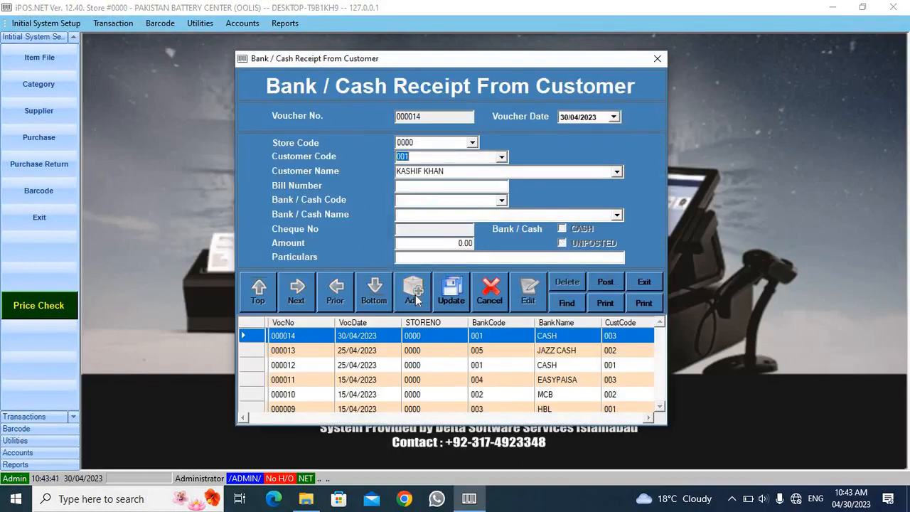
Step: Browse the available bank and cash accounts, leaving code 001 CASH selected for the receipt
{"action": "key", "text": "Tab"}
{"action": "key", "text": "Tab"}
{"action": "key", "text": "Tab"}
{"action": "key", "text": "Down"}
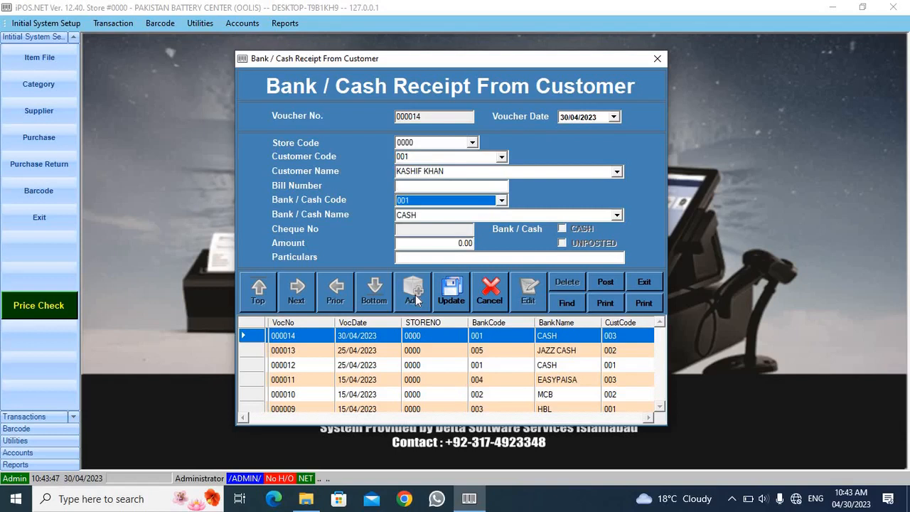
{"action": "key", "text": "Down"}
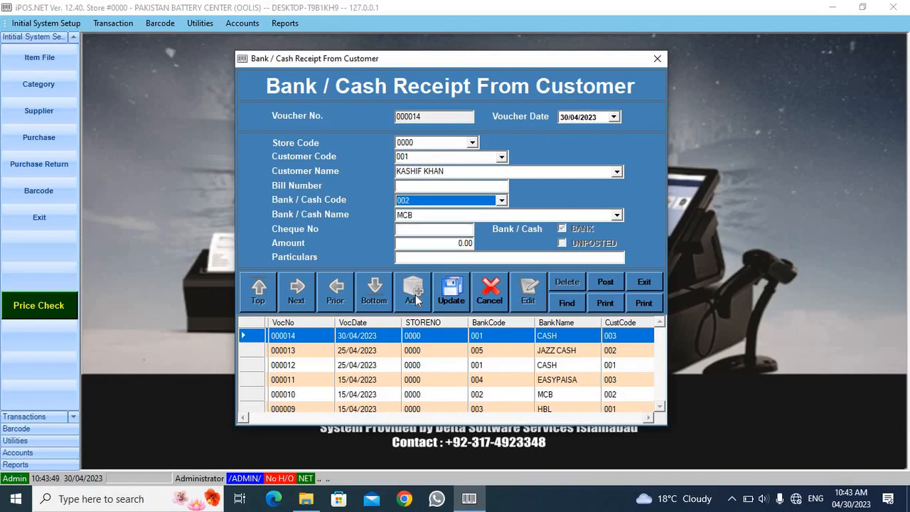
{"action": "key", "text": "Down"}
{"action": "key", "text": "Down"}
{"action": "key", "text": "Down"}
{"action": "key", "text": "Up"}
{"action": "key", "text": "Up"}
{"action": "key", "text": "Up"}
{"action": "key", "text": "Up"}
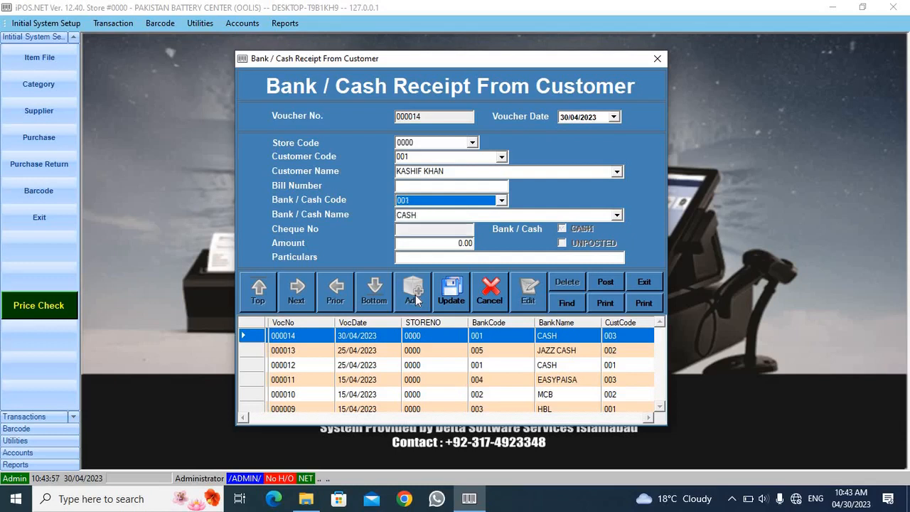
Step: Set the receipt amount to 20000 and save the voucher without particulars
{"action": "key", "text": "Tab"}
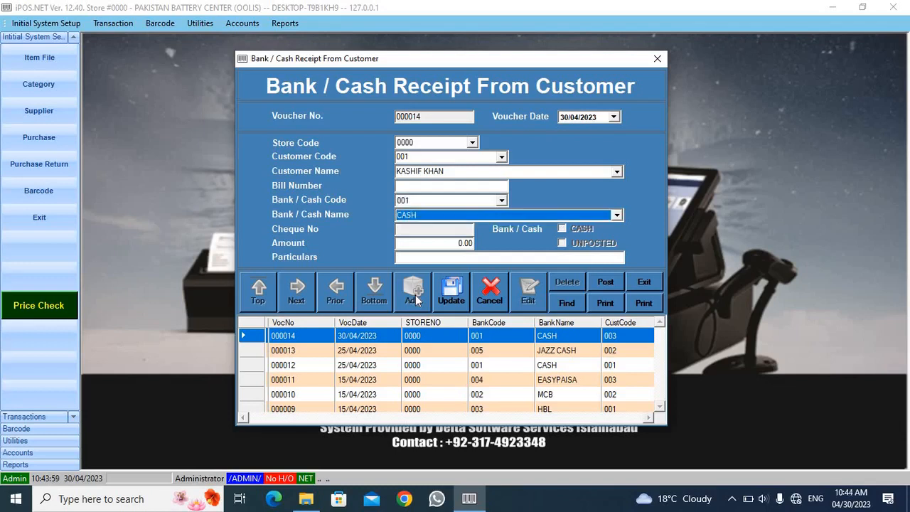
{"action": "key", "text": "Tab"}
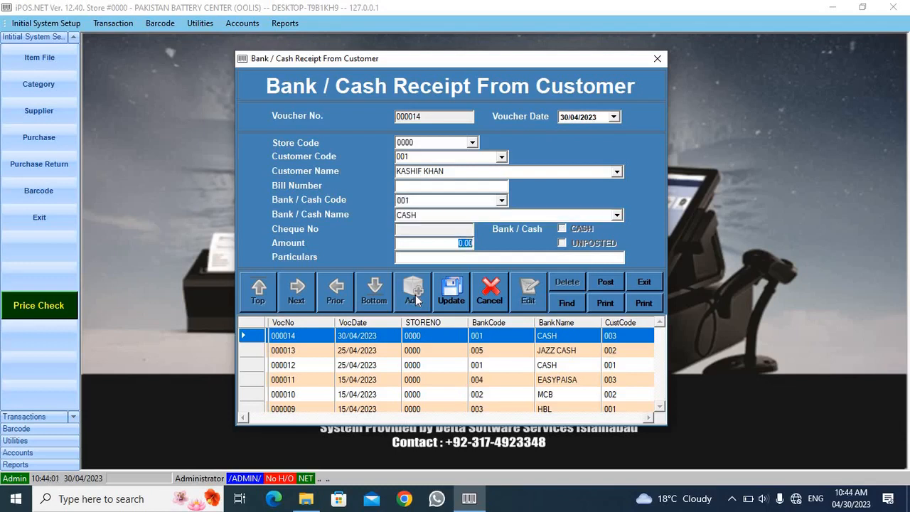
{"action": "type", "text": "20"}
{"action": "key", "text": "Tab"}
{"action": "key", "text": "Tab"}
{"action": "key", "text": "Return"}
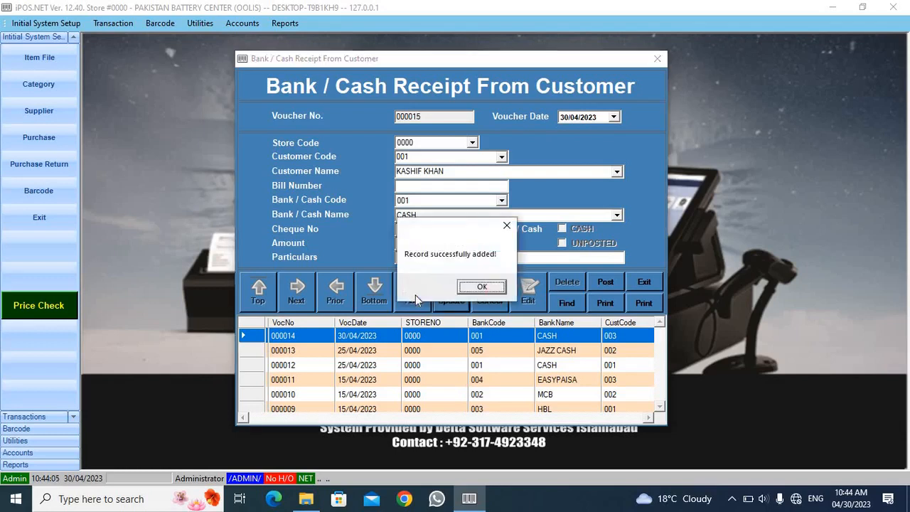
{"action": "left_click", "coordinate": [481, 288]}
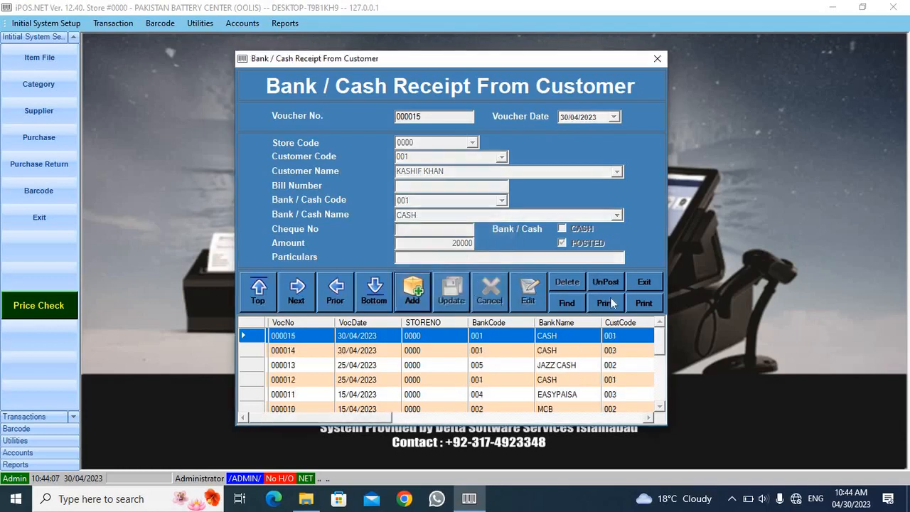
Step: Close the customer receipt form and run the posting process through to completion
{"action": "left_click", "coordinate": [657, 60]}
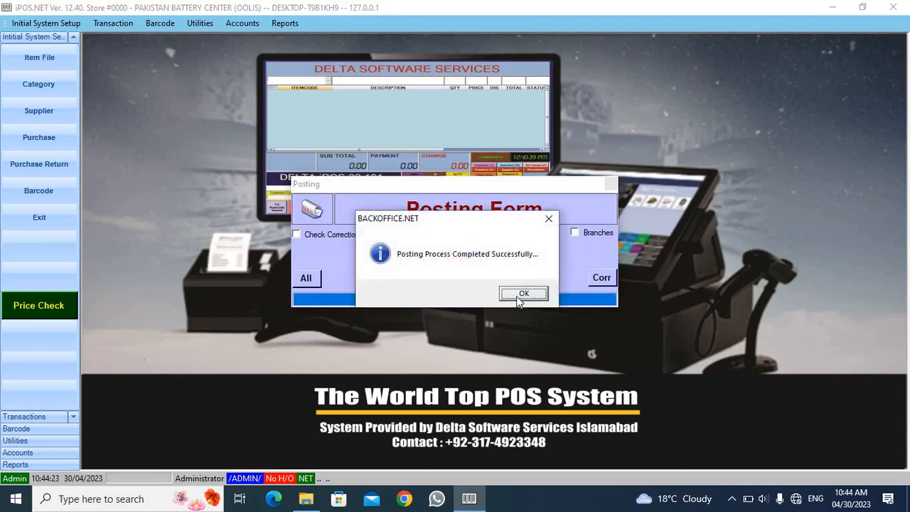
{"action": "left_click", "coordinate": [522, 291]}
Step: Generate the customer Balance report again, check the first customer's closing balance, and close the report
{"action": "left_click", "coordinate": [290, 24]}
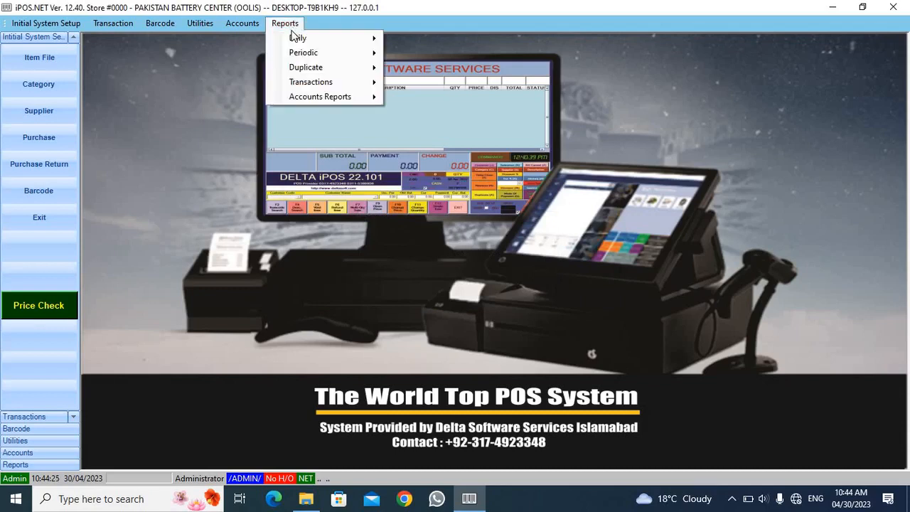
{"action": "mouse_move", "coordinate": [326, 87]}
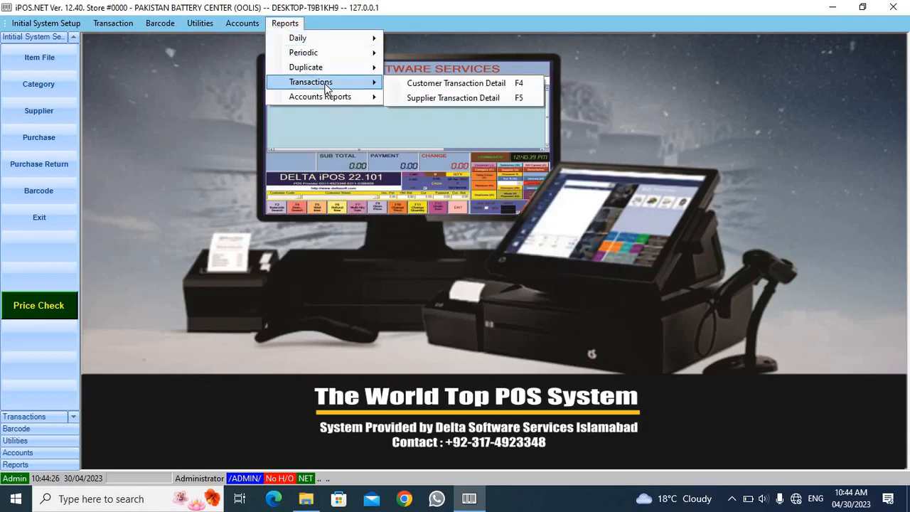
{"action": "left_click", "coordinate": [464, 83]}
{"action": "left_click", "coordinate": [188, 293]}
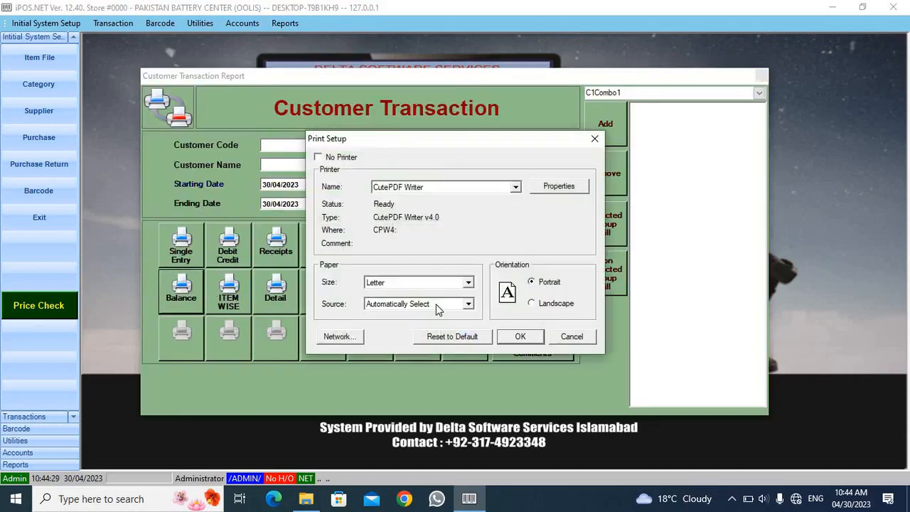
{"action": "left_click", "coordinate": [526, 335]}
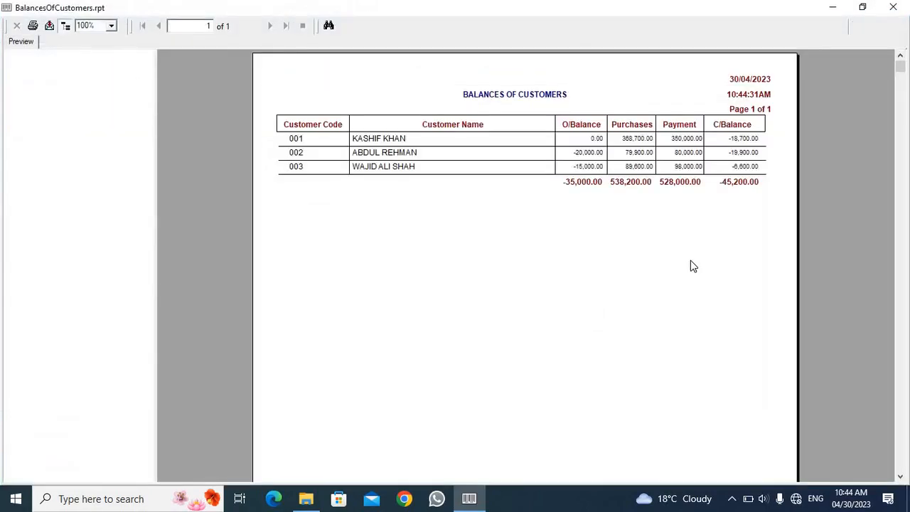
{"action": "left_click", "coordinate": [742, 140]}
{"action": "left_click", "coordinate": [892, 7]}
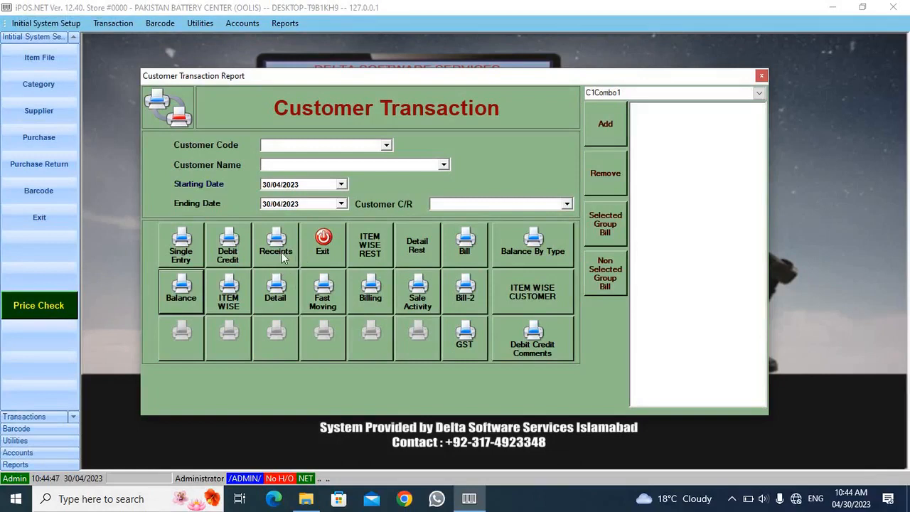
Step: Generate the customer Receipts report with the starting date set to 01/04/2023 and the default print setup
{"action": "left_click", "coordinate": [272, 186]}
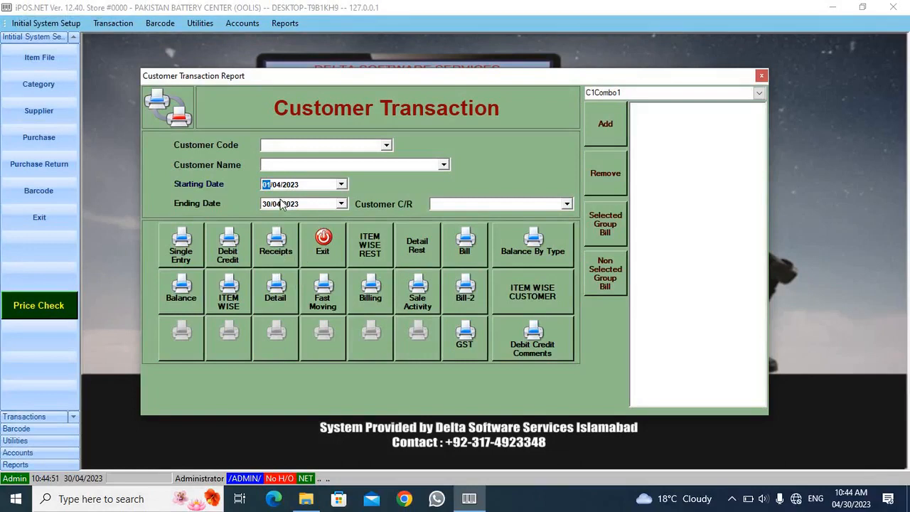
{"action": "left_click", "coordinate": [276, 250]}
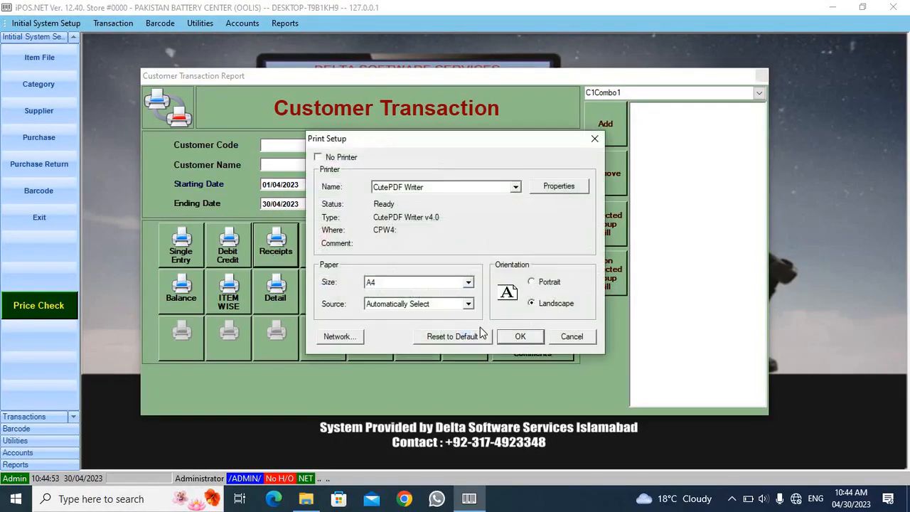
{"action": "left_click", "coordinate": [517, 335]}
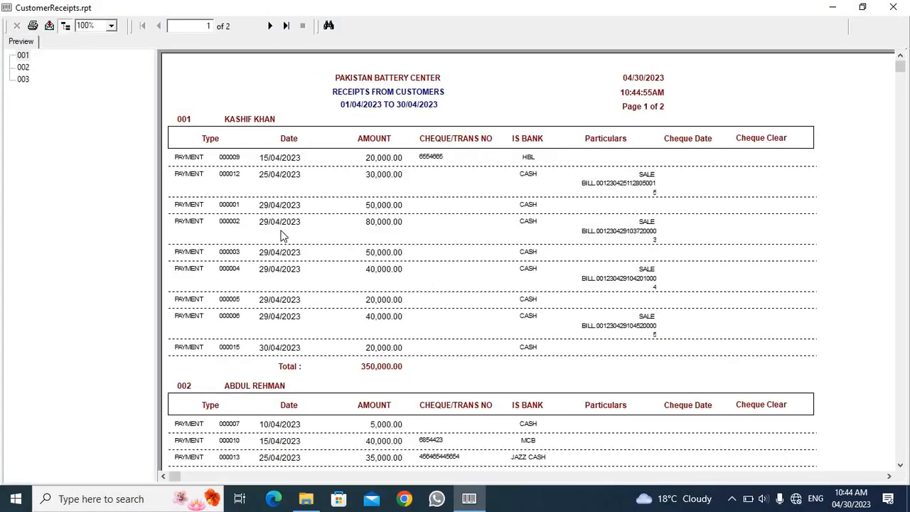
Step: Examine the voucher numbers, dates and amounts of the first customer's first two receipts in the Receipts report
{"action": "left_click", "coordinate": [242, 121]}
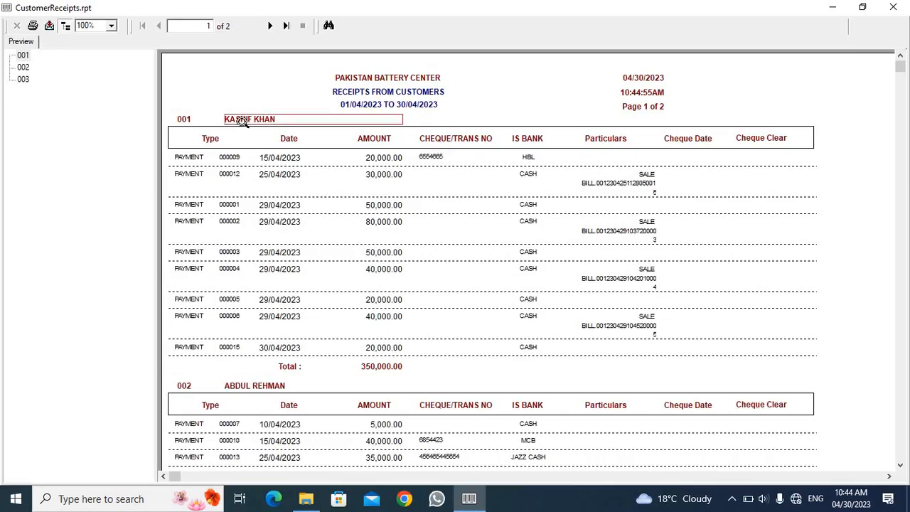
{"action": "left_click", "coordinate": [371, 162]}
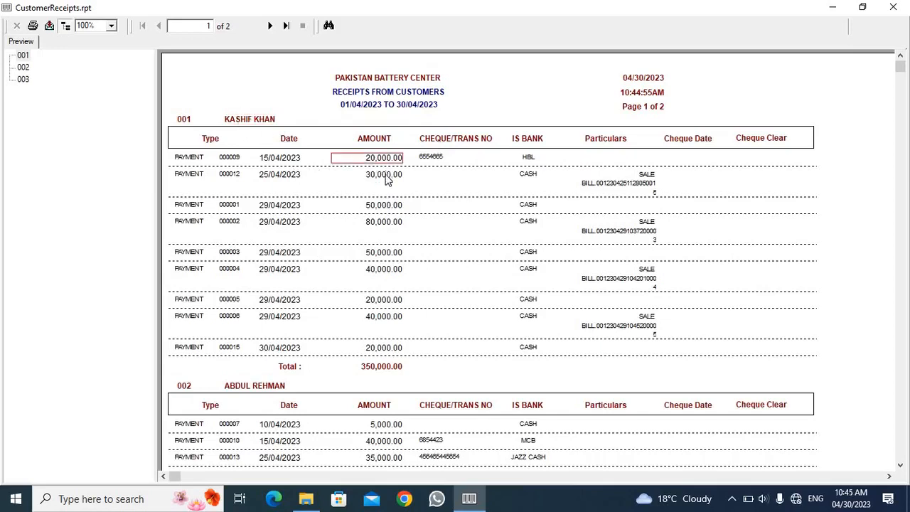
{"action": "left_click", "coordinate": [386, 178]}
{"action": "left_click", "coordinate": [292, 161]}
{"action": "left_click", "coordinate": [285, 176]}
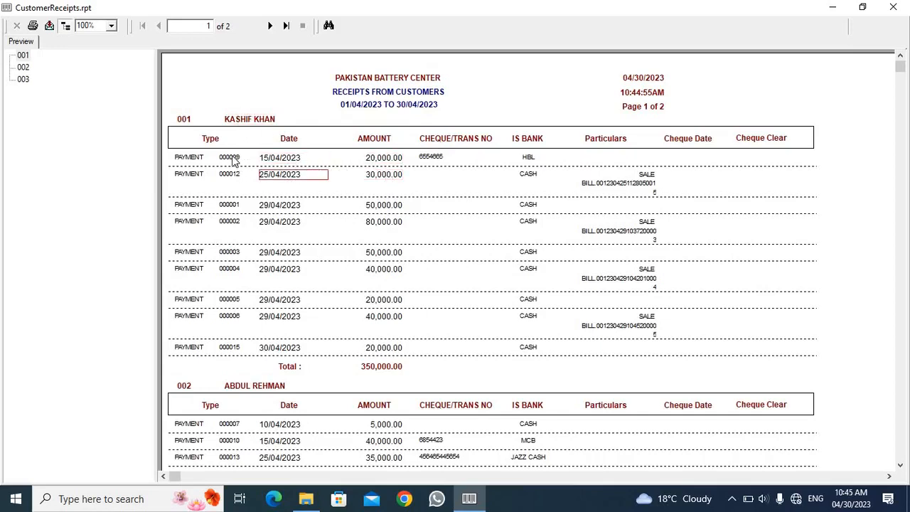
{"action": "left_click", "coordinate": [237, 158]}
{"action": "left_click", "coordinate": [228, 177]}
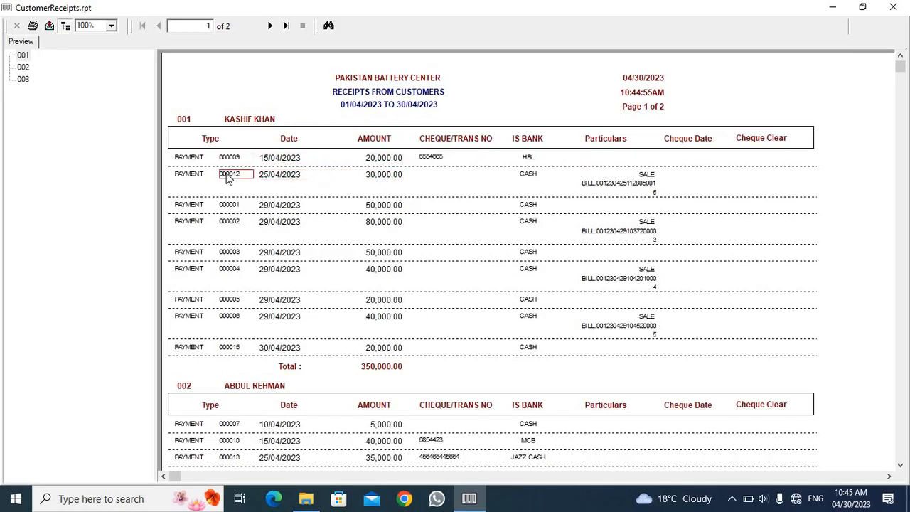
{"action": "left_click", "coordinate": [283, 178]}
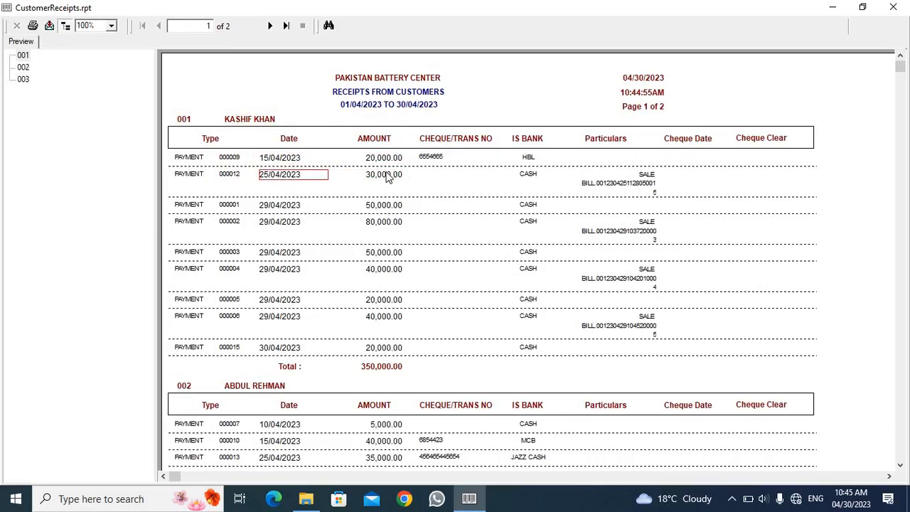
{"action": "left_click", "coordinate": [388, 177]}
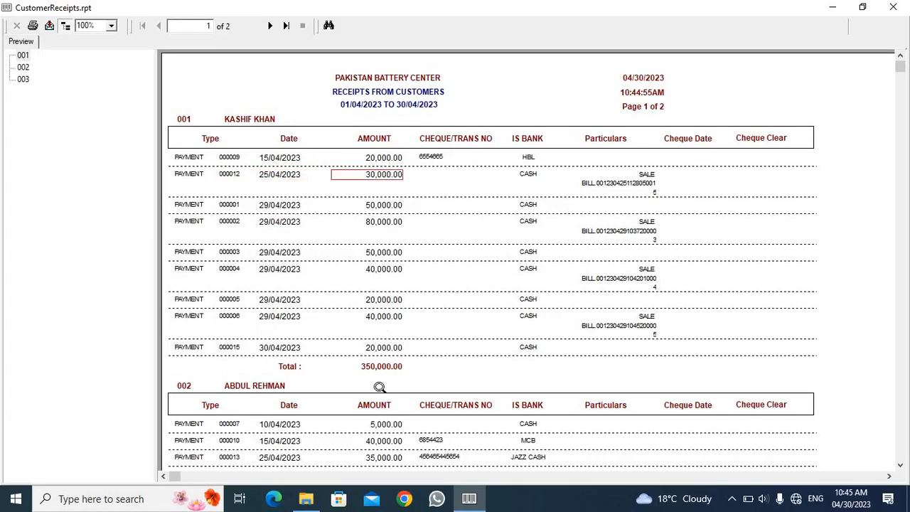
Step: Check the voucher number, date, amount and payment mode of the first customer's last receipt
{"action": "left_click", "coordinate": [226, 351]}
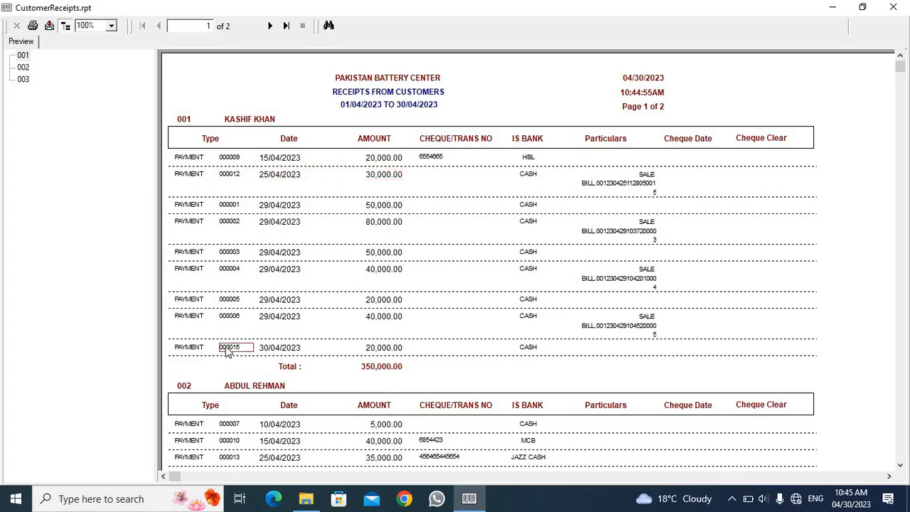
{"action": "left_click", "coordinate": [294, 352]}
{"action": "left_click", "coordinate": [387, 352]}
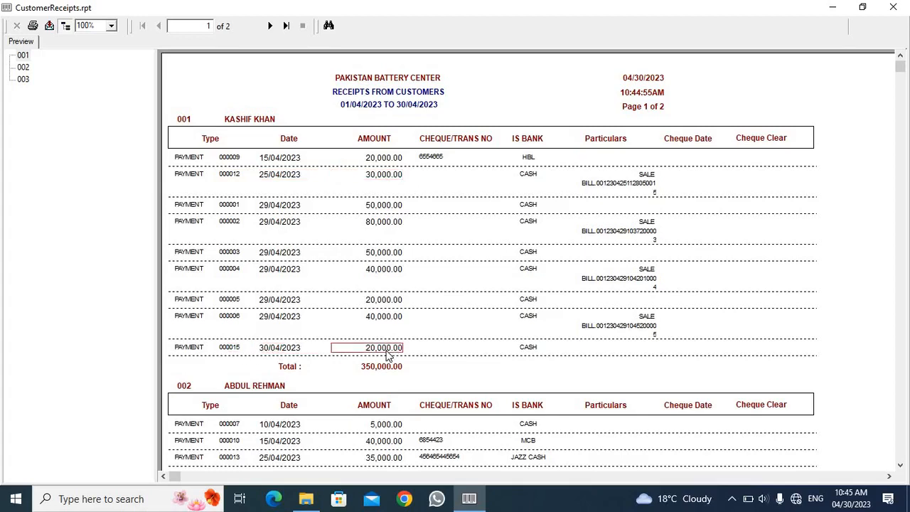
{"action": "left_click", "coordinate": [535, 355]}
Step: View the report at 150% and examine the voucher number, date, amount and payment mode of the second customer's cash receipt
{"action": "scroll", "coordinate": [432, 344], "scroll_direction": "down", "scroll_amount": 3}
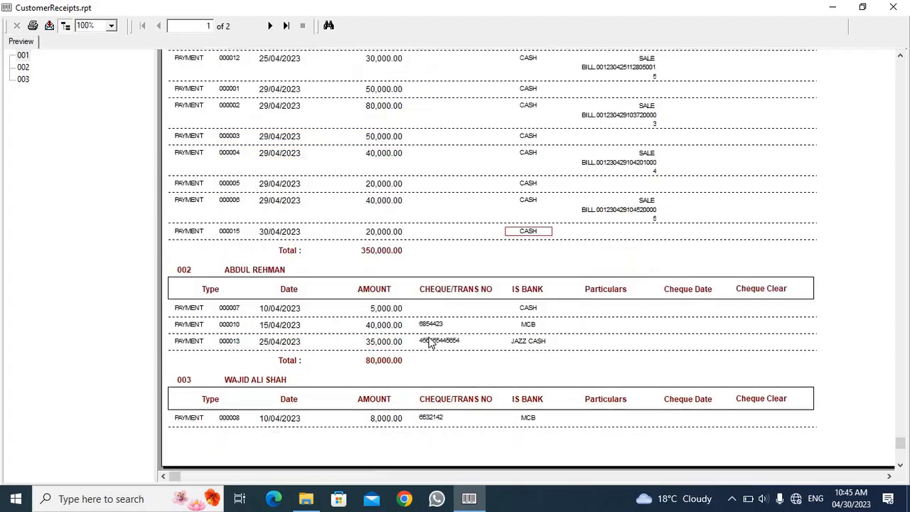
{"action": "left_click", "coordinate": [252, 270]}
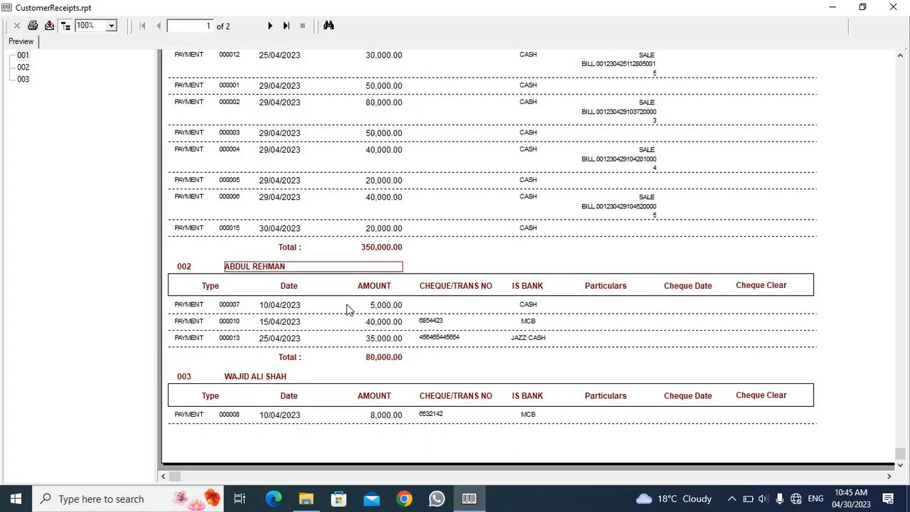
{"action": "left_click", "coordinate": [111, 26]}
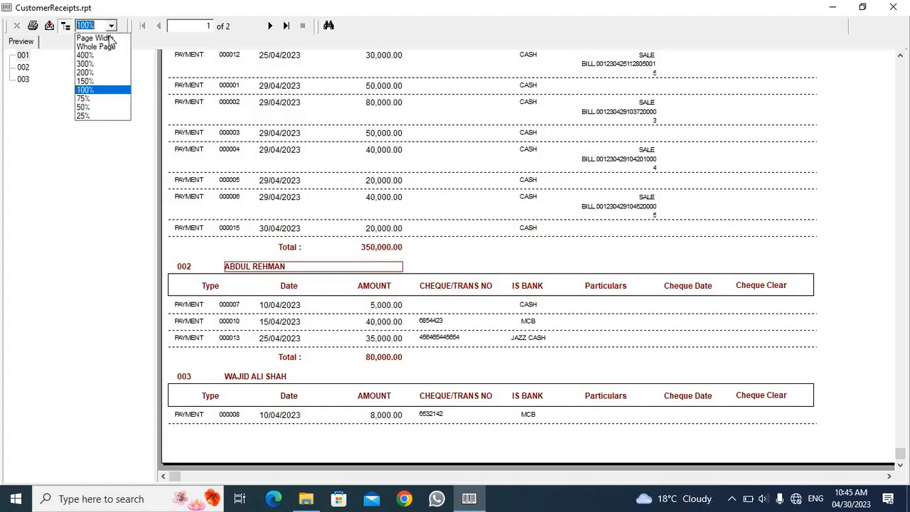
{"action": "left_click", "coordinate": [102, 82]}
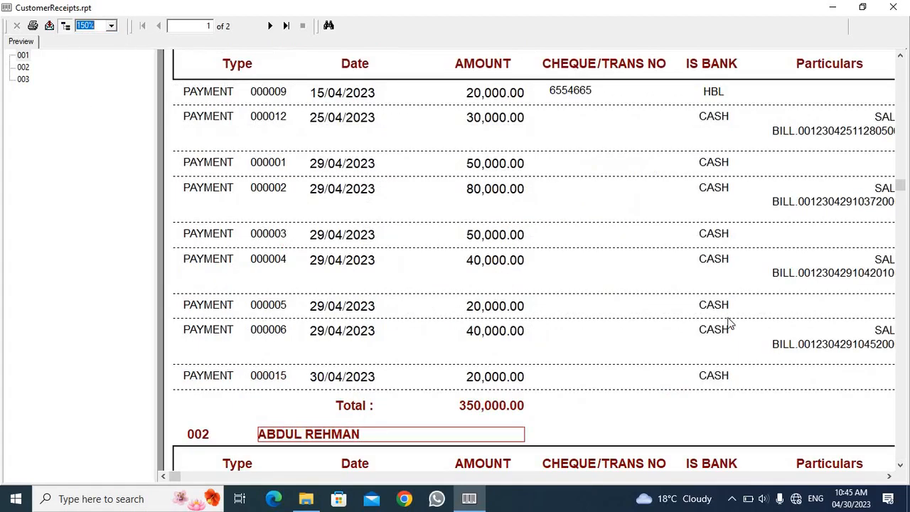
{"action": "left_click_drag", "start_coordinate": [903, 203], "coordinate": [906, 413]}
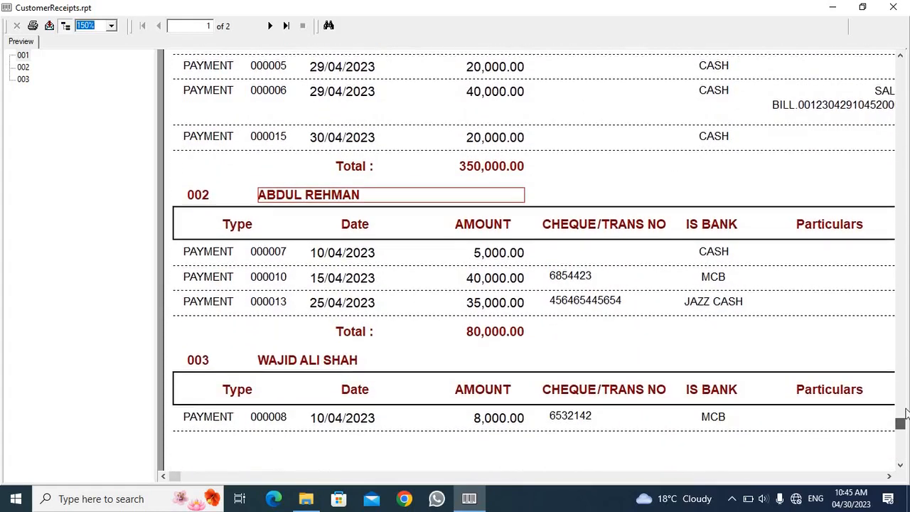
{"action": "left_click", "coordinate": [277, 254]}
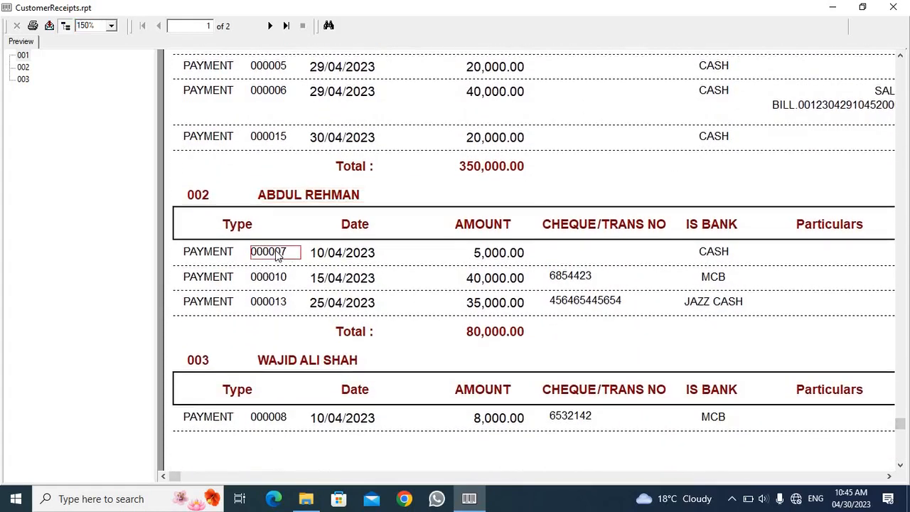
{"action": "left_click", "coordinate": [352, 257]}
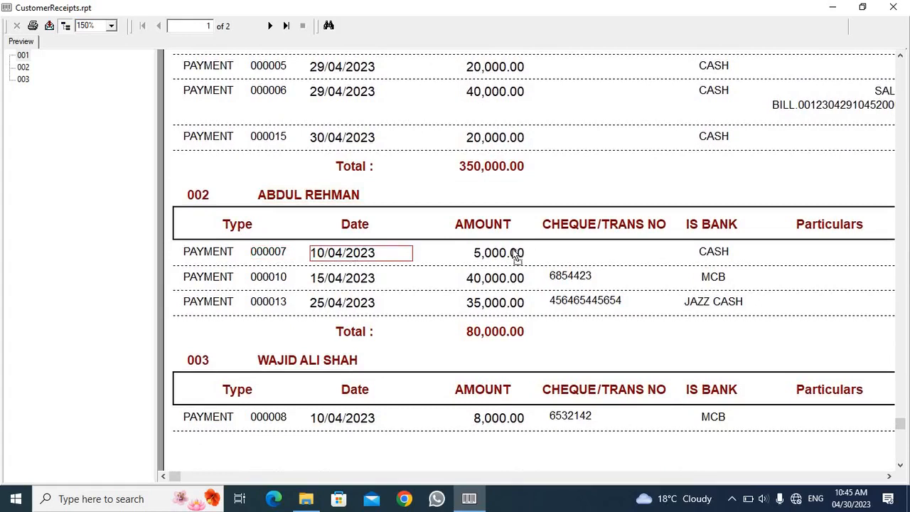
{"action": "left_click", "coordinate": [517, 256]}
{"action": "left_click", "coordinate": [725, 254]}
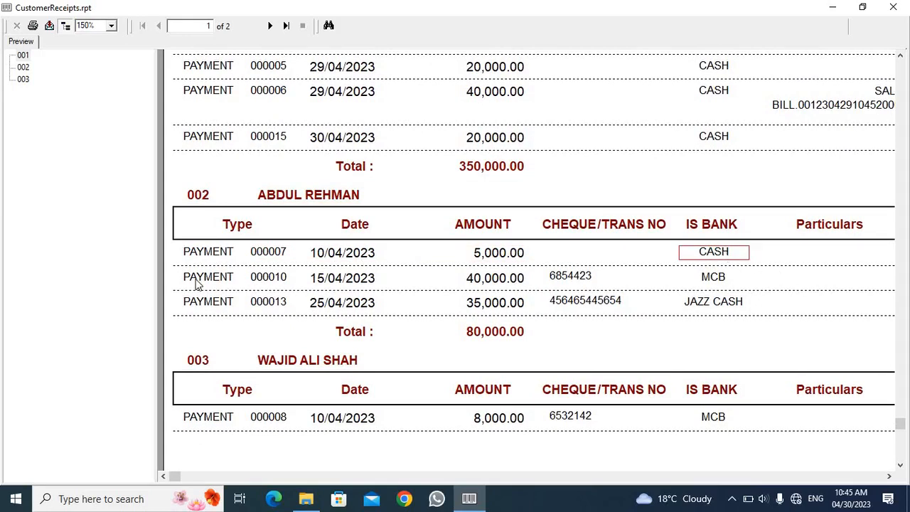
Step: Examine the second customer's MCB receipt, checking its voucher number, date, amount, cheque number and bank
{"action": "left_click", "coordinate": [274, 283]}
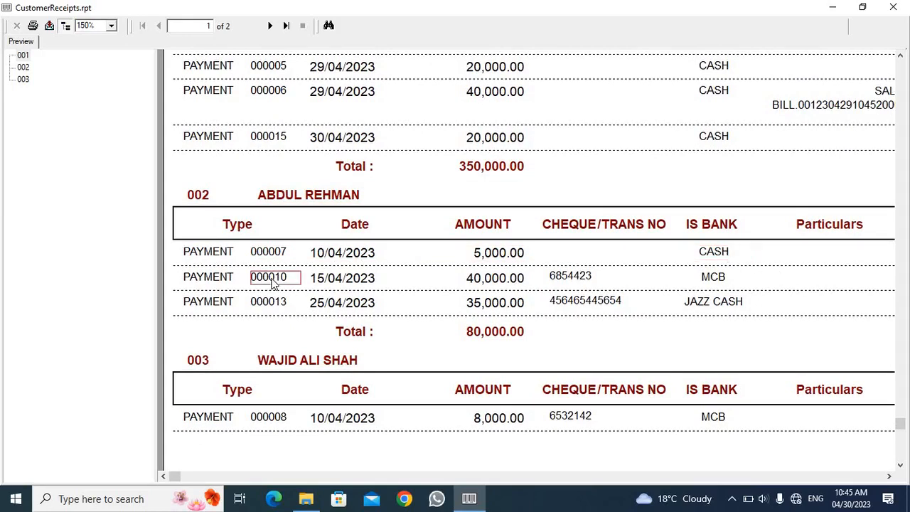
{"action": "left_click", "coordinate": [346, 288]}
{"action": "left_click", "coordinate": [494, 283]}
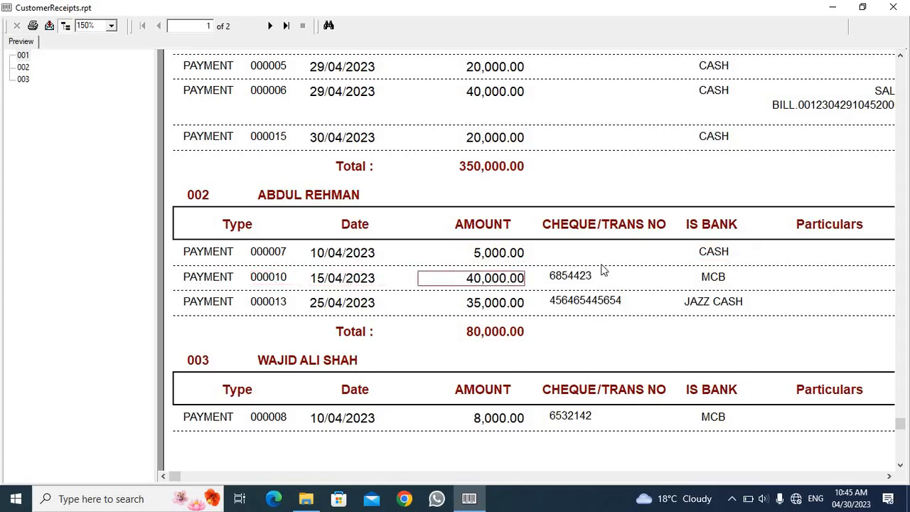
{"action": "left_click", "coordinate": [579, 282]}
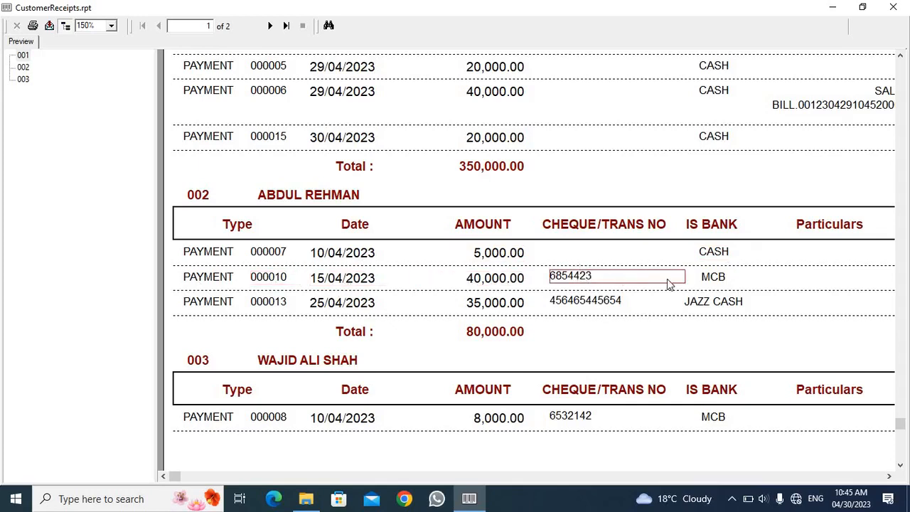
{"action": "left_click", "coordinate": [721, 283]}
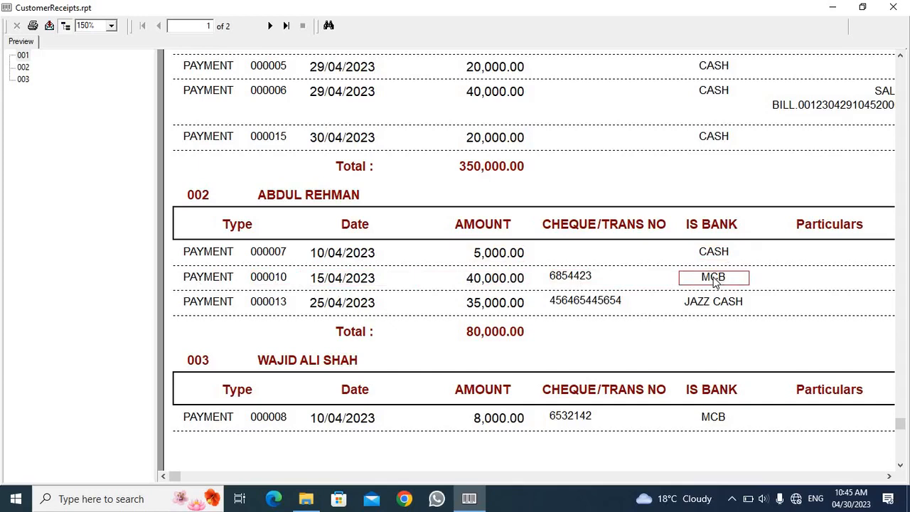
{"action": "left_click", "coordinate": [562, 283]}
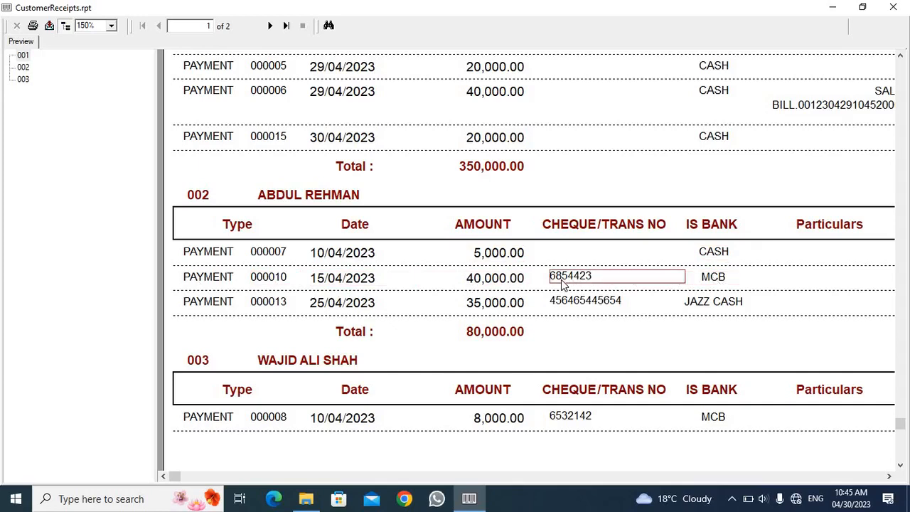
{"action": "left_click", "coordinate": [718, 280]}
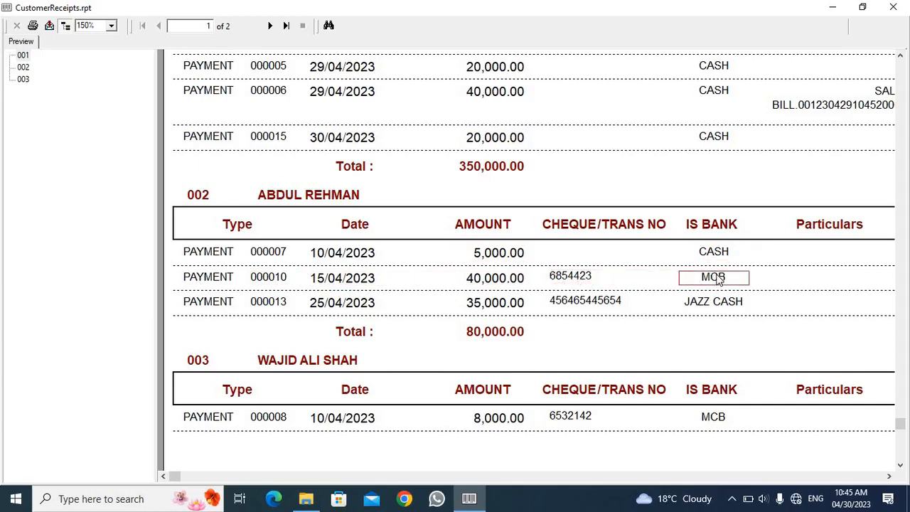
Step: Check the voucher, date, amount, transaction number and payment mode of the second customer's JAZZ CASH receipt, and close the Receipts report
{"action": "left_click", "coordinate": [284, 307]}
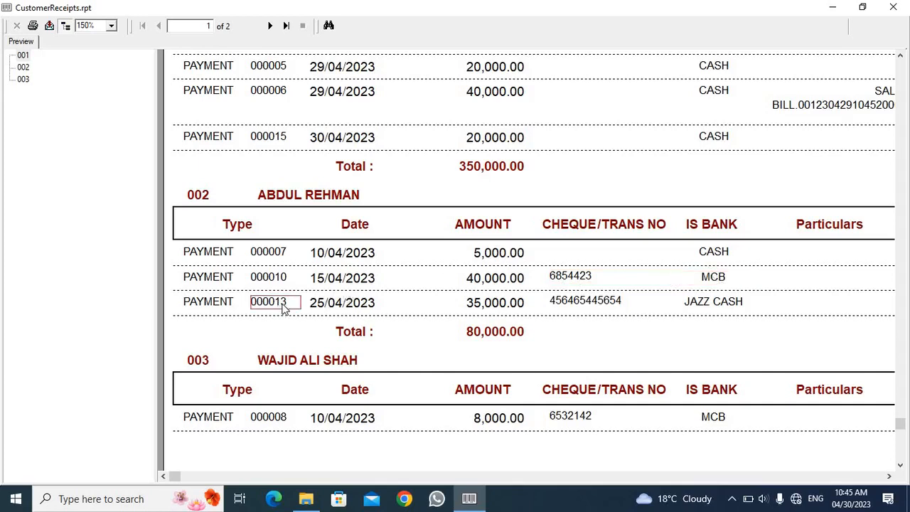
{"action": "left_click", "coordinate": [355, 305]}
{"action": "left_click", "coordinate": [496, 304]}
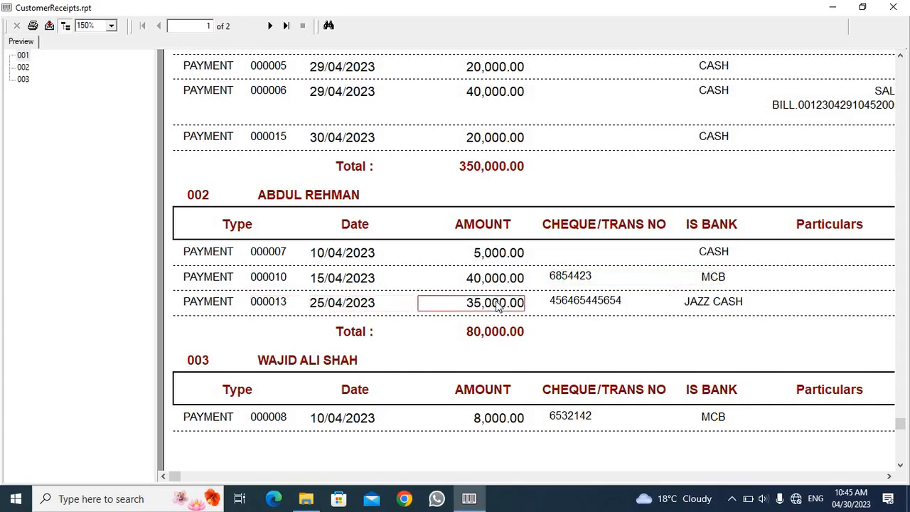
{"action": "left_click", "coordinate": [590, 304]}
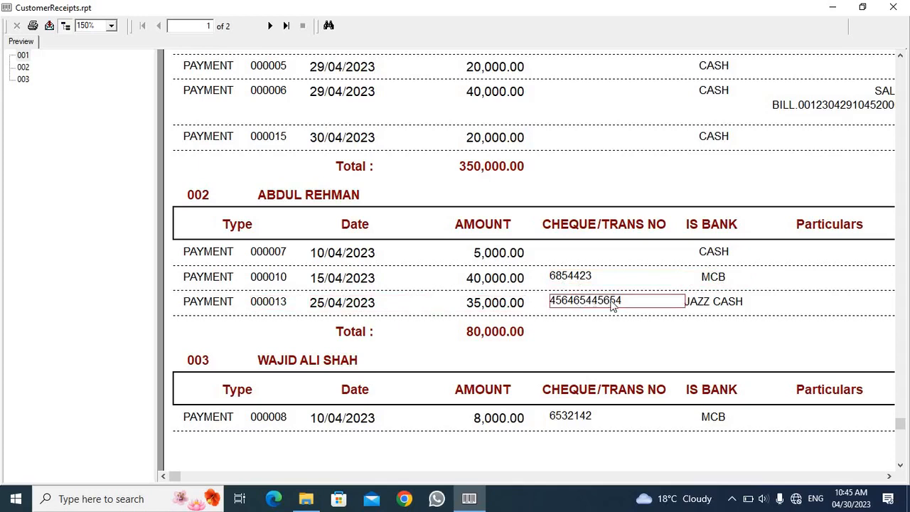
{"action": "left_click", "coordinate": [715, 304]}
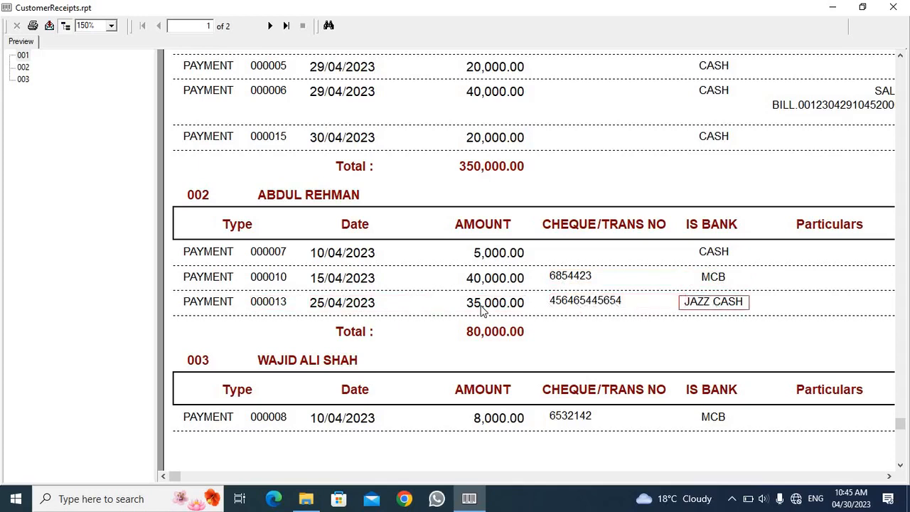
{"action": "scroll", "coordinate": [479, 304], "scroll_direction": "down", "scroll_amount": 1}
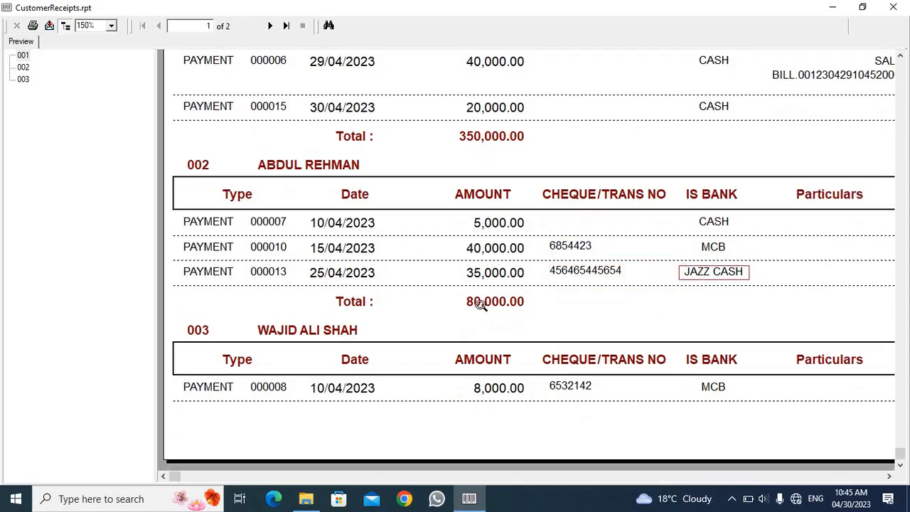
{"action": "left_click", "coordinate": [901, 6]}
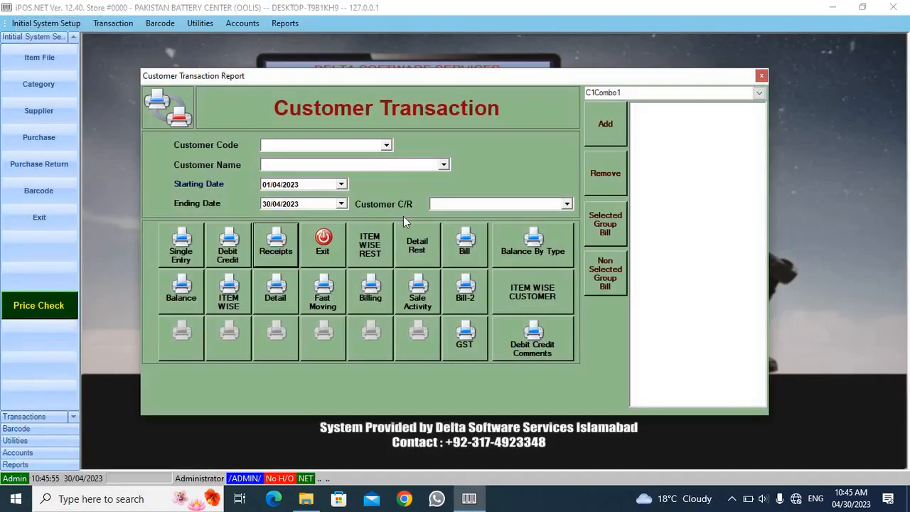
Step: Generate the Debit Credit report for the first customer in the code list, using the default print setup
{"action": "left_click", "coordinate": [385, 145]}
{"action": "left_click", "coordinate": [365, 166]}
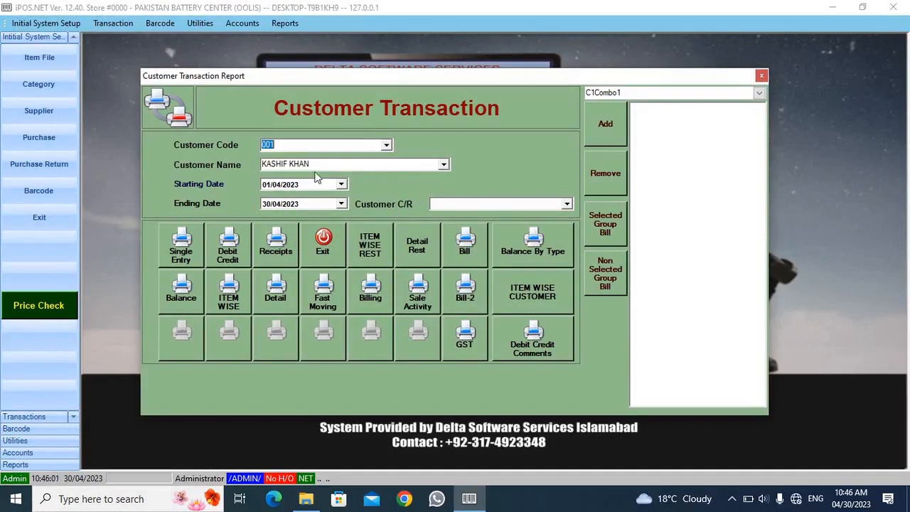
{"action": "left_click", "coordinate": [228, 253]}
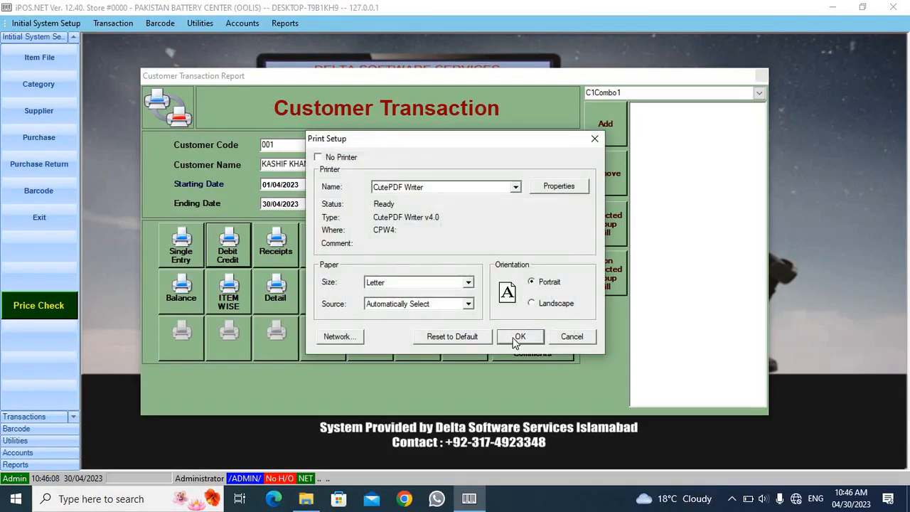
{"action": "left_click", "coordinate": [517, 339]}
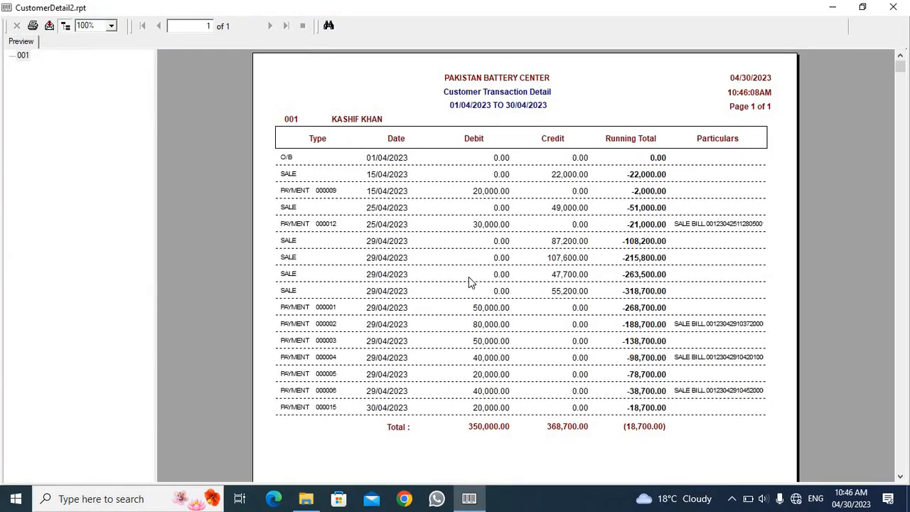
Step: Review the opening balance date and report period, and check the customer's total credit, total debit and closing running total
{"action": "left_click", "coordinate": [381, 160]}
{"action": "left_click", "coordinate": [468, 108]}
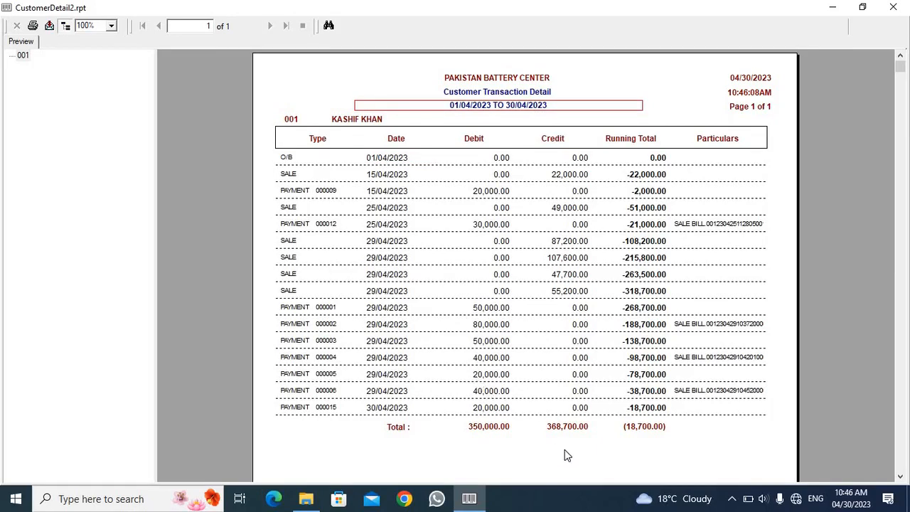
{"action": "left_click", "coordinate": [563, 427]}
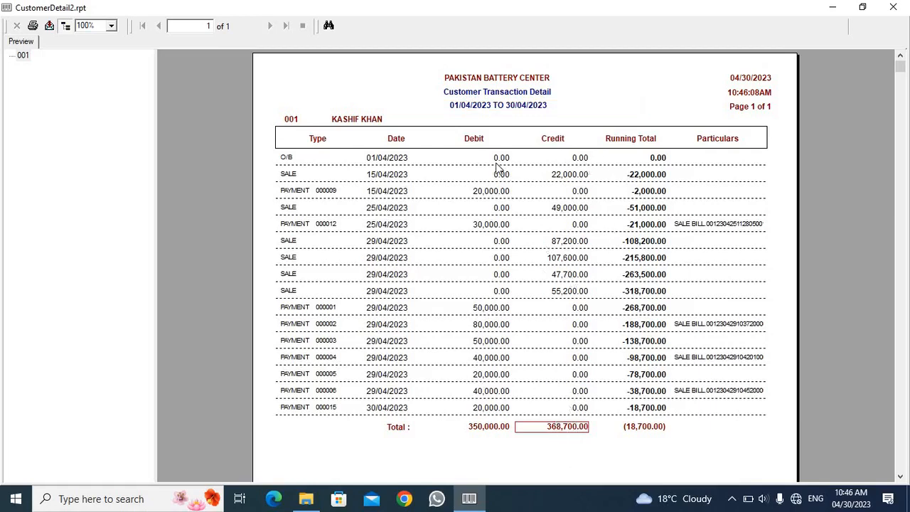
{"action": "left_click", "coordinate": [485, 427]}
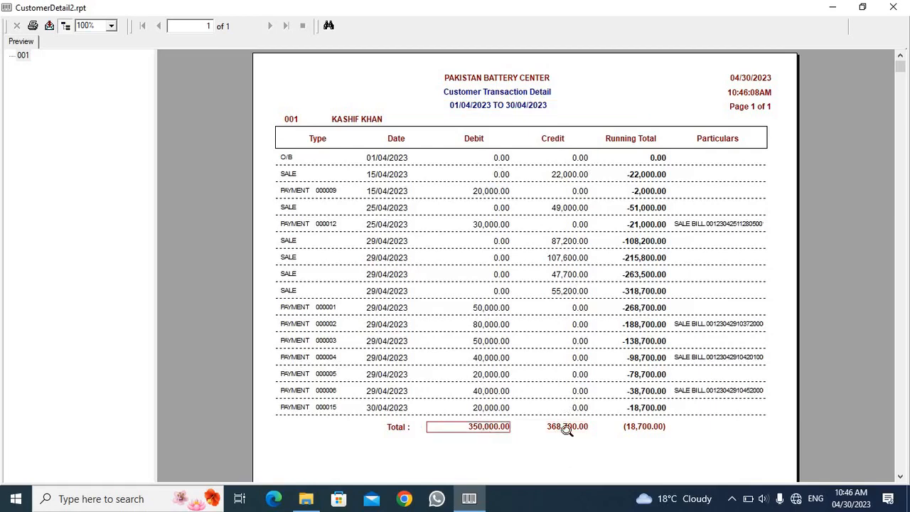
{"action": "left_click", "coordinate": [647, 429]}
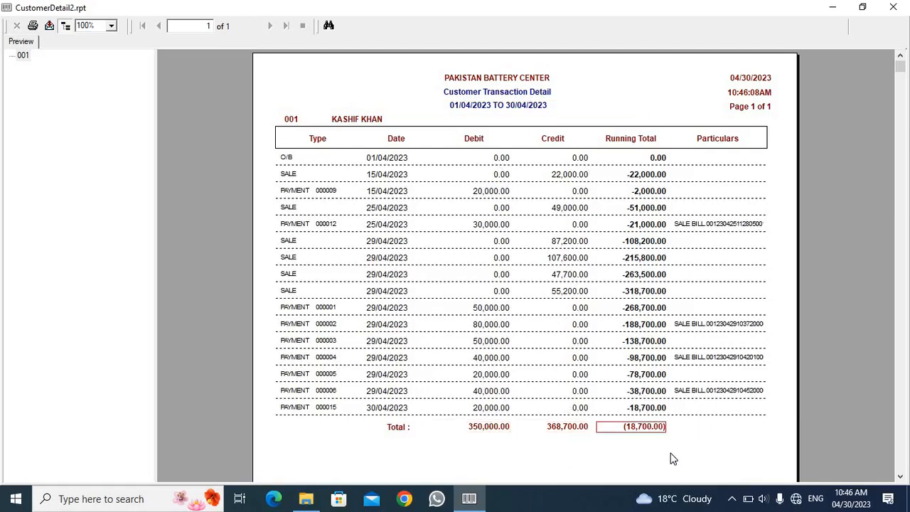
Step: Check the opening balance date and the first sale and payment entries in the Debit Credit report, and close the report
{"action": "left_click", "coordinate": [378, 159]}
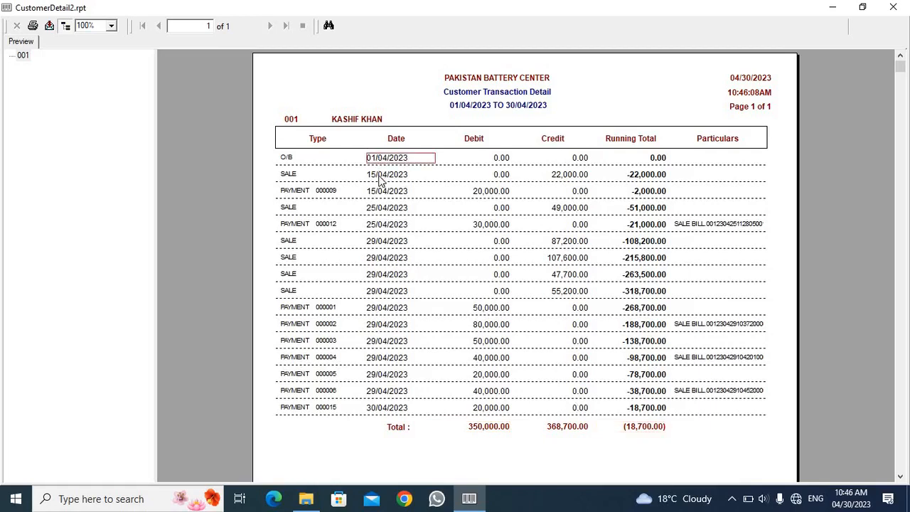
{"action": "left_click", "coordinate": [378, 177]}
{"action": "left_click", "coordinate": [319, 190]}
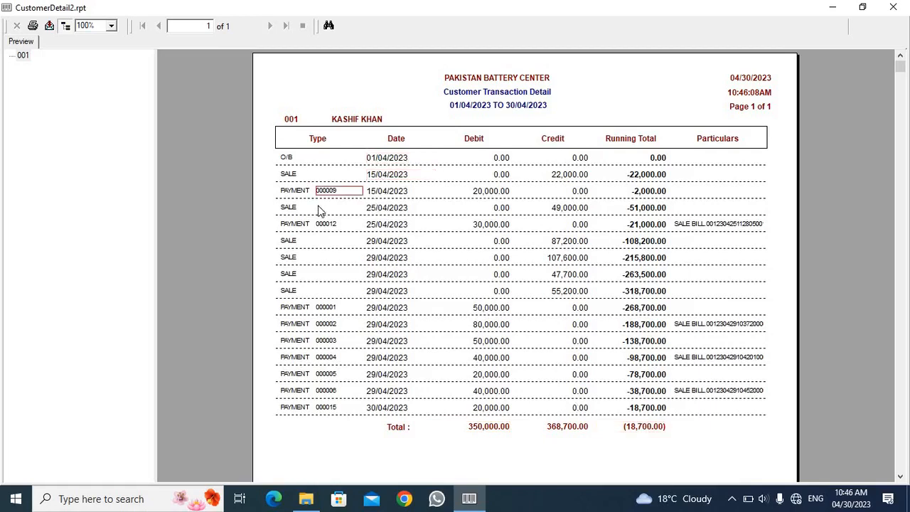
{"action": "left_click", "coordinate": [288, 209]}
{"action": "left_click", "coordinate": [326, 226]}
{"action": "left_click", "coordinate": [327, 267]}
{"action": "left_click", "coordinate": [893, 7]}
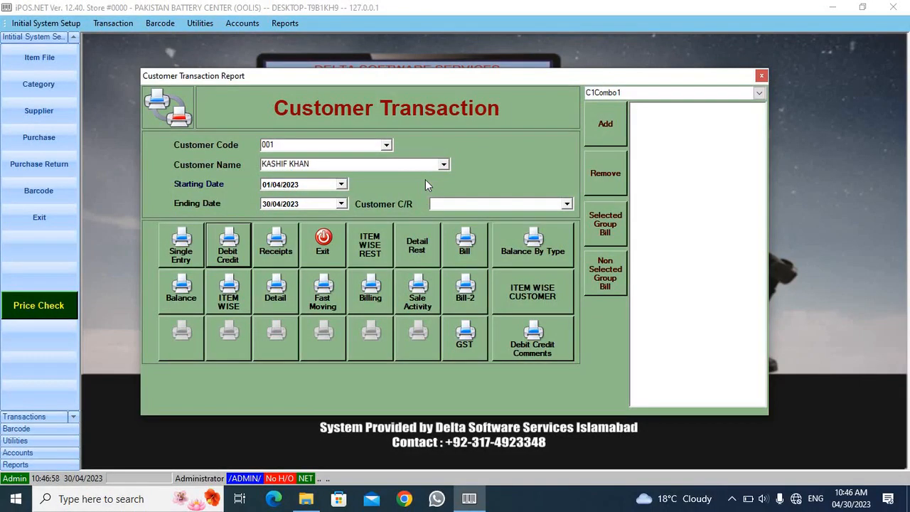
Step: Generate the ITEM WISE report for the same customer and look through its bill numbers, battery descriptions and totals
{"action": "left_click", "coordinate": [226, 293]}
{"action": "left_click", "coordinate": [521, 337]}
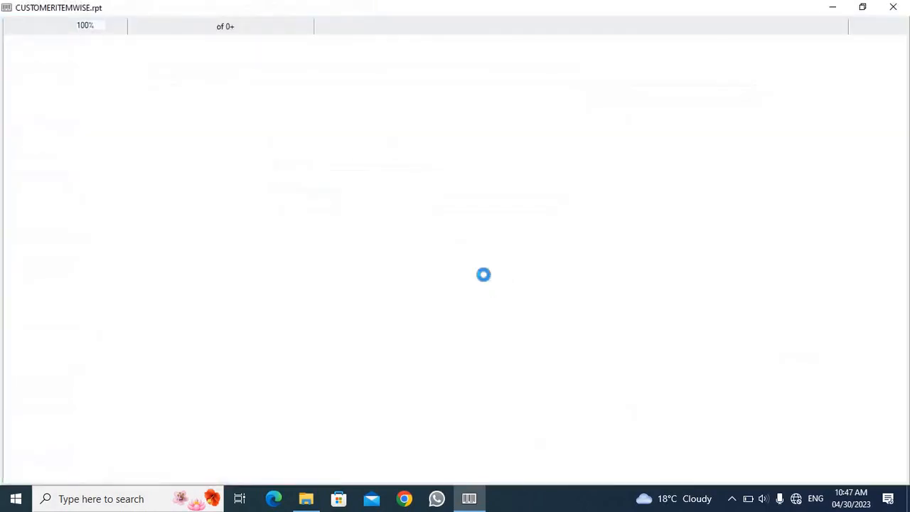
{"action": "left_click", "coordinate": [323, 167]}
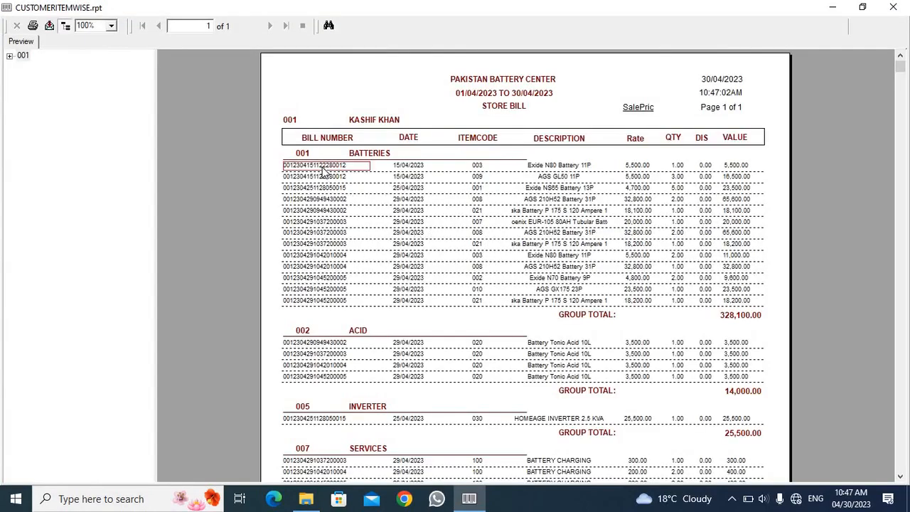
{"action": "left_click", "coordinate": [327, 176]}
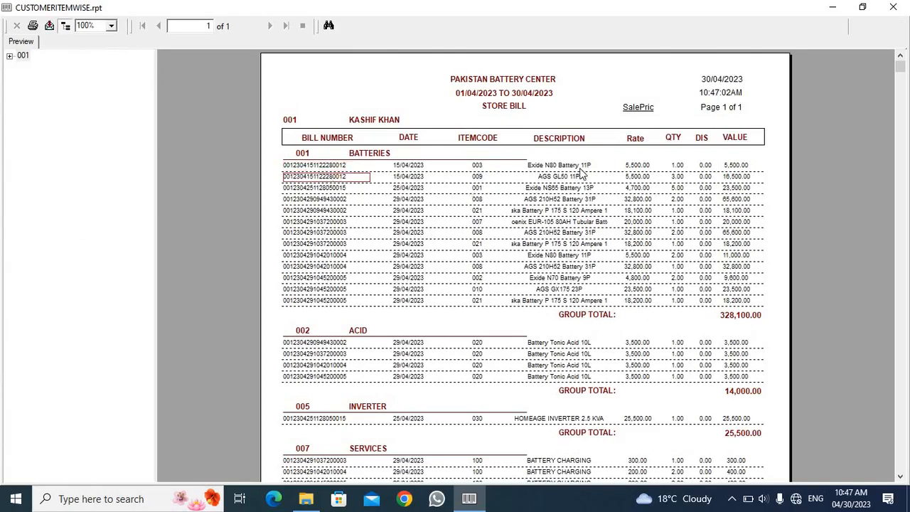
{"action": "left_click", "coordinate": [559, 179]}
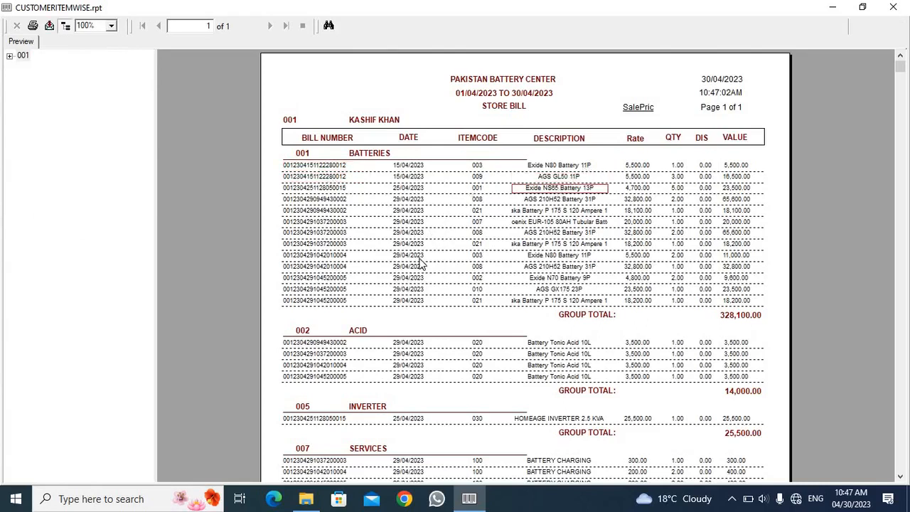
{"action": "scroll", "coordinate": [419, 265], "scroll_direction": "down", "scroll_amount": 5}
{"action": "scroll", "coordinate": [419, 264], "scroll_direction": "up", "scroll_amount": 3}
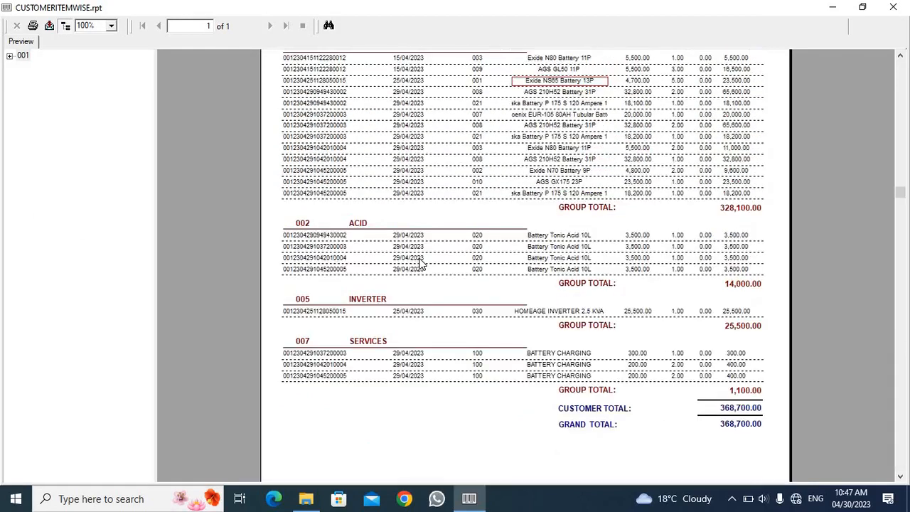
{"action": "scroll", "coordinate": [419, 264], "scroll_direction": "up", "scroll_amount": 2}
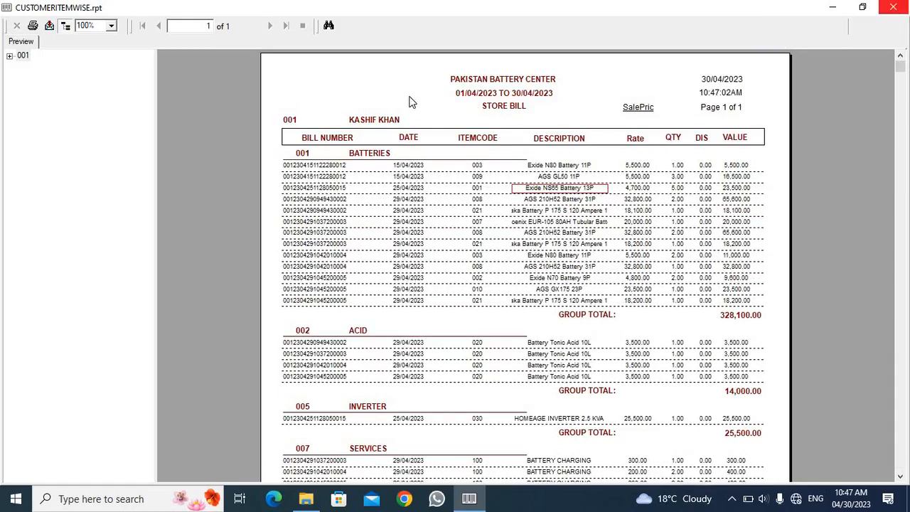
Step: Check the customer name, the first bill number, and the Batteries and Acid groups in the item-wise report
{"action": "left_click", "coordinate": [380, 121]}
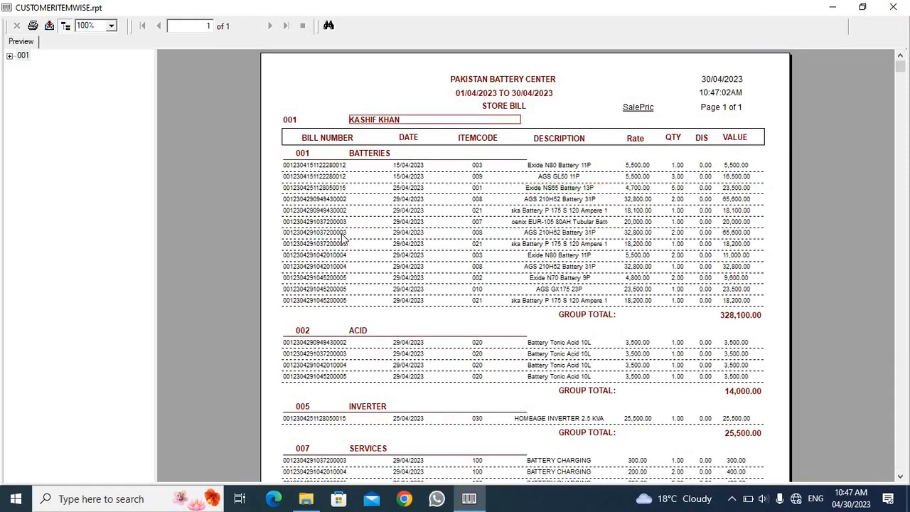
{"action": "left_click", "coordinate": [317, 168]}
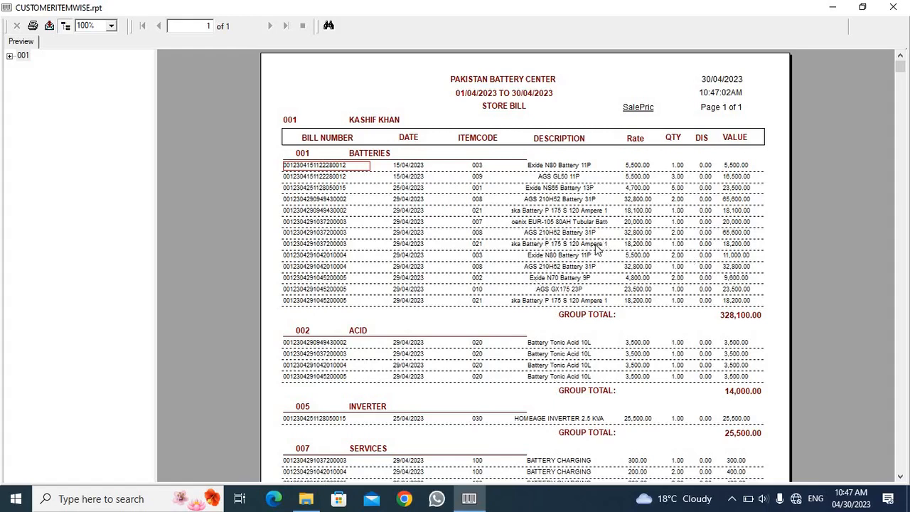
{"action": "left_click", "coordinate": [369, 155]}
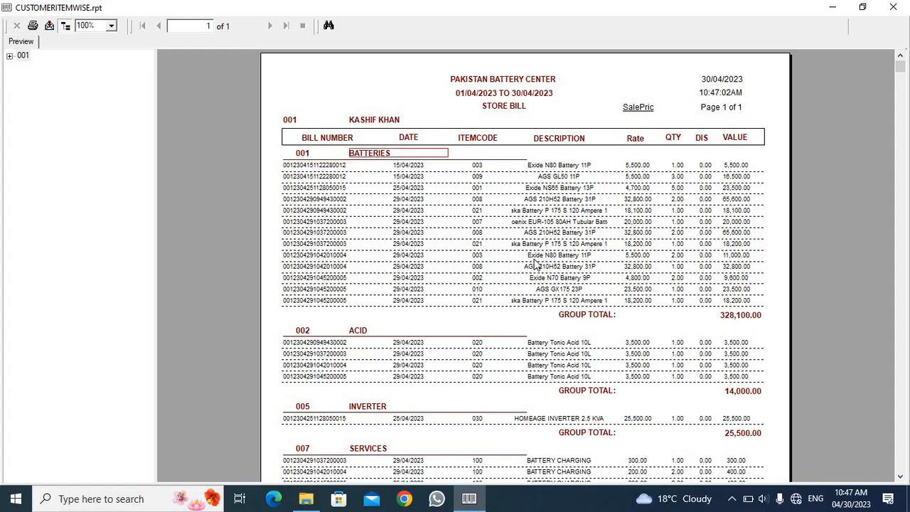
{"action": "left_click", "coordinate": [533, 235]}
{"action": "left_click", "coordinate": [360, 331]}
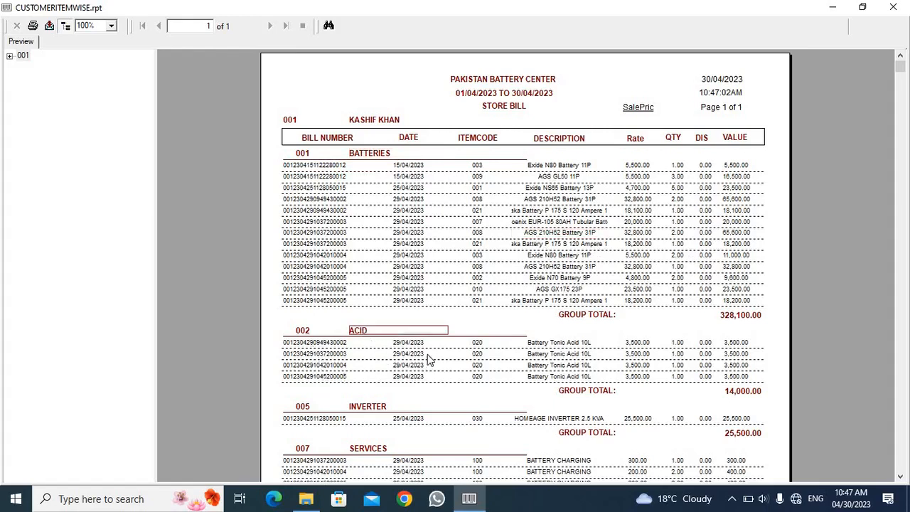
Step: Check the bill entries in the Inverter and Services groups, and close the item-wise report and the Customer Transaction window
{"action": "scroll", "coordinate": [419, 327], "scroll_direction": "down", "scroll_amount": 3}
{"action": "left_click", "coordinate": [354, 290]}
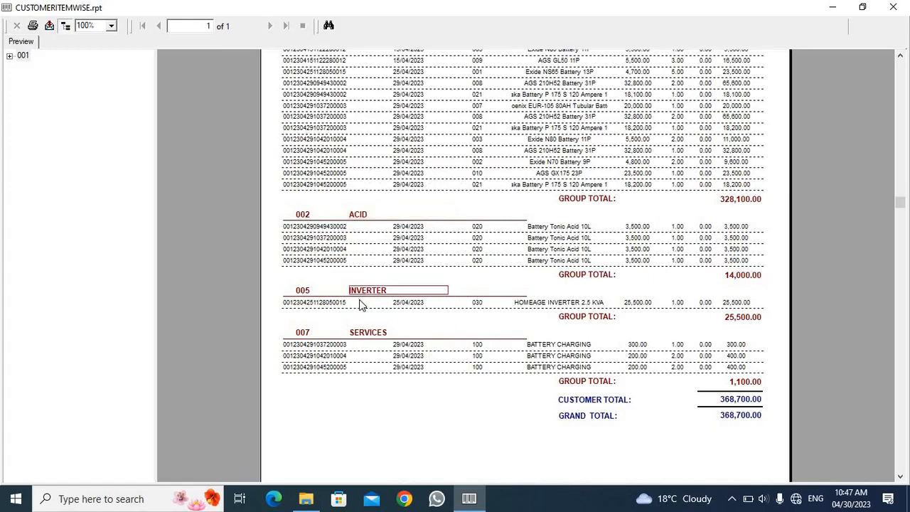
{"action": "left_click", "coordinate": [340, 303]}
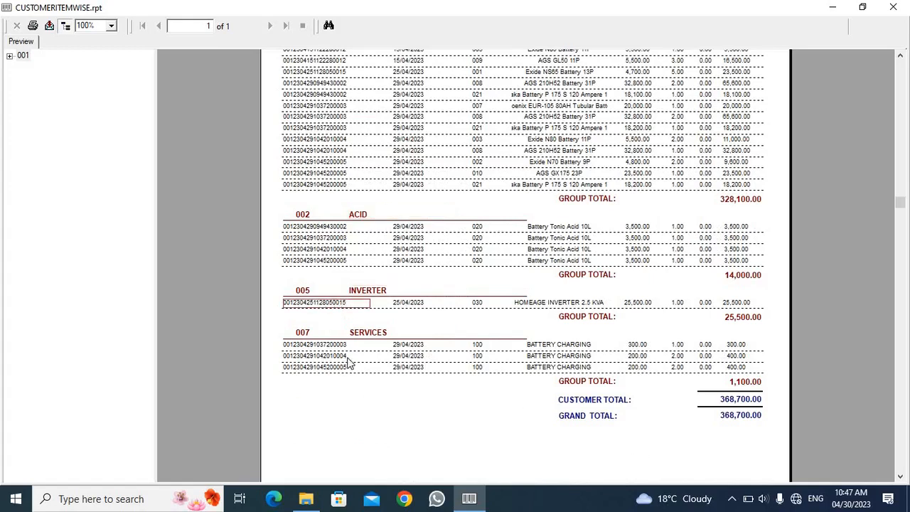
{"action": "left_click", "coordinate": [312, 346]}
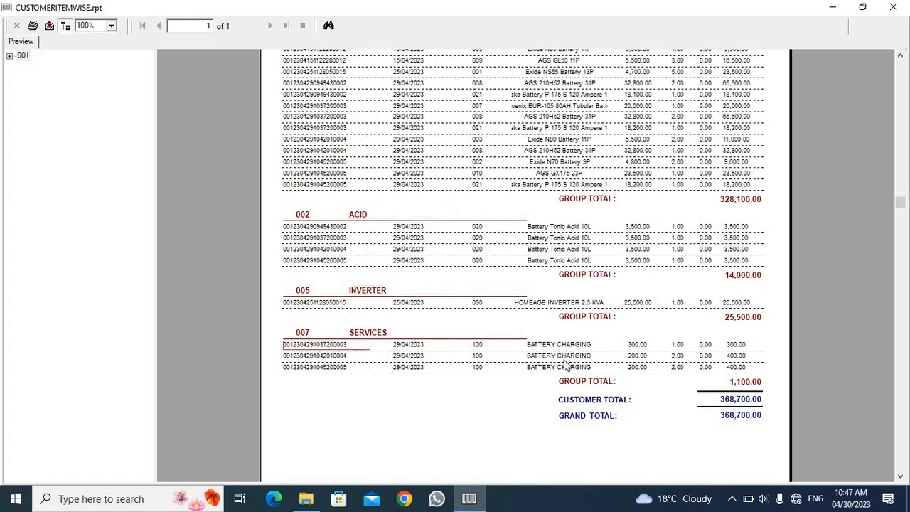
{"action": "left_click", "coordinate": [893, 7]}
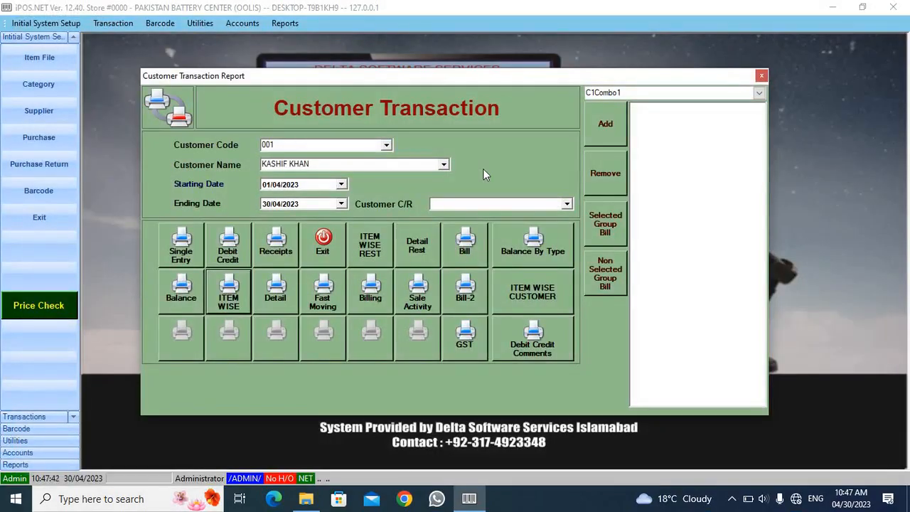
{"action": "left_click", "coordinate": [337, 243]}
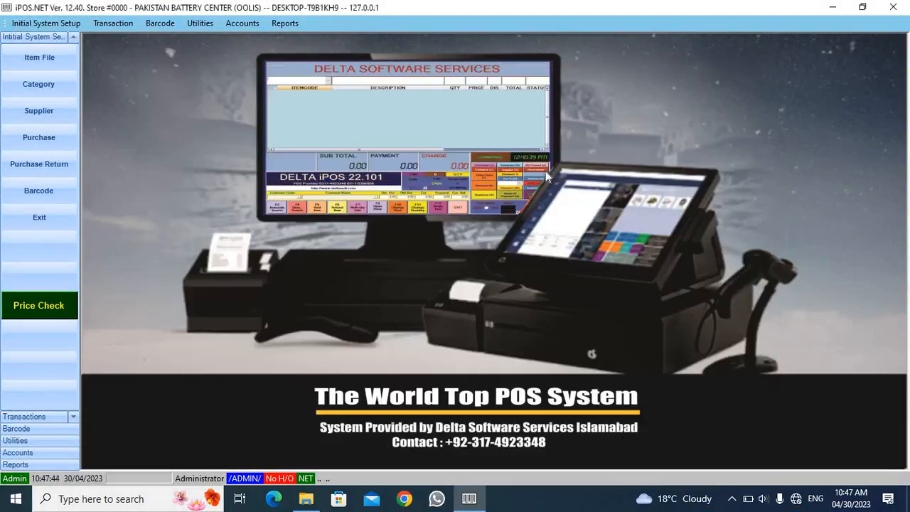